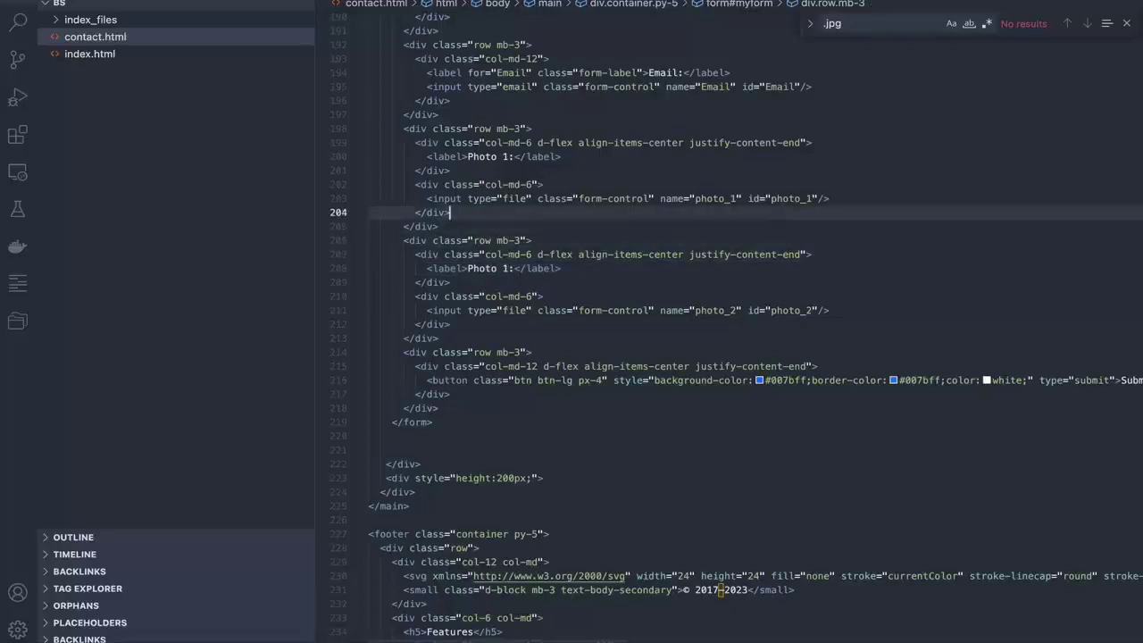
Step: Change the second label in contact.html from 'Photo 1:' to 'Photo 2:' and check the preview
key("super+Tab")
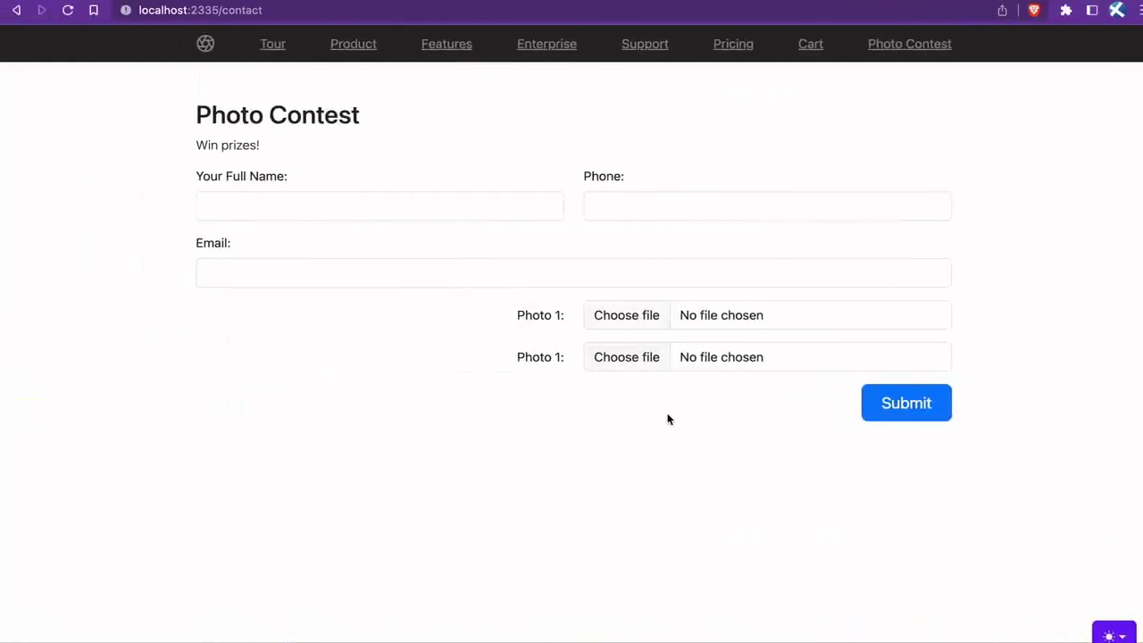
key("super+Tab")
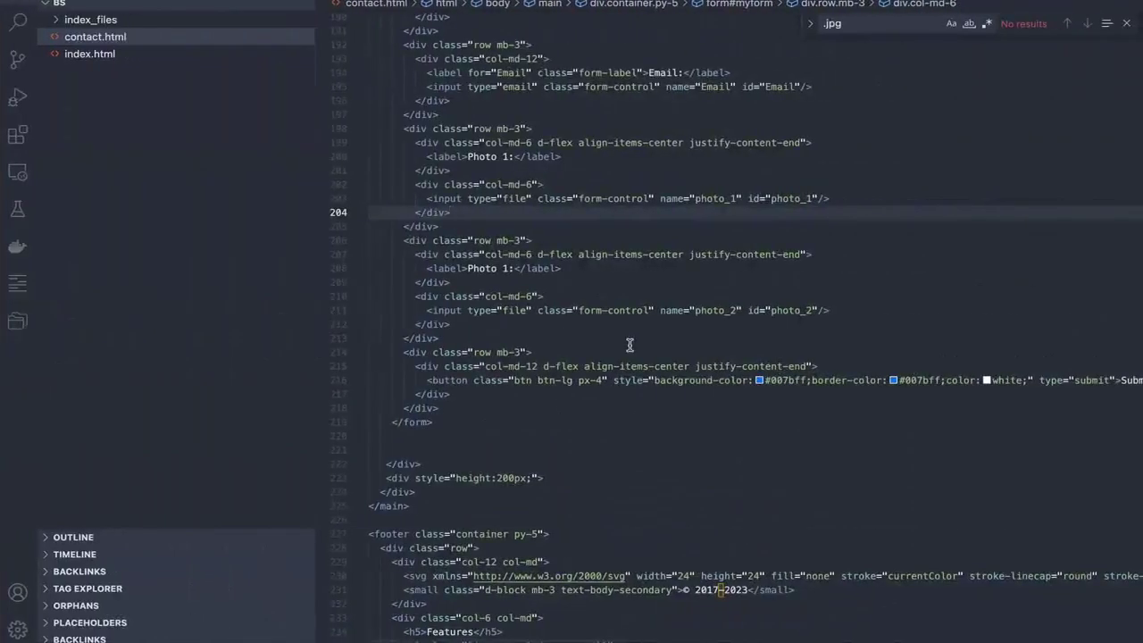
left_click(502, 268)
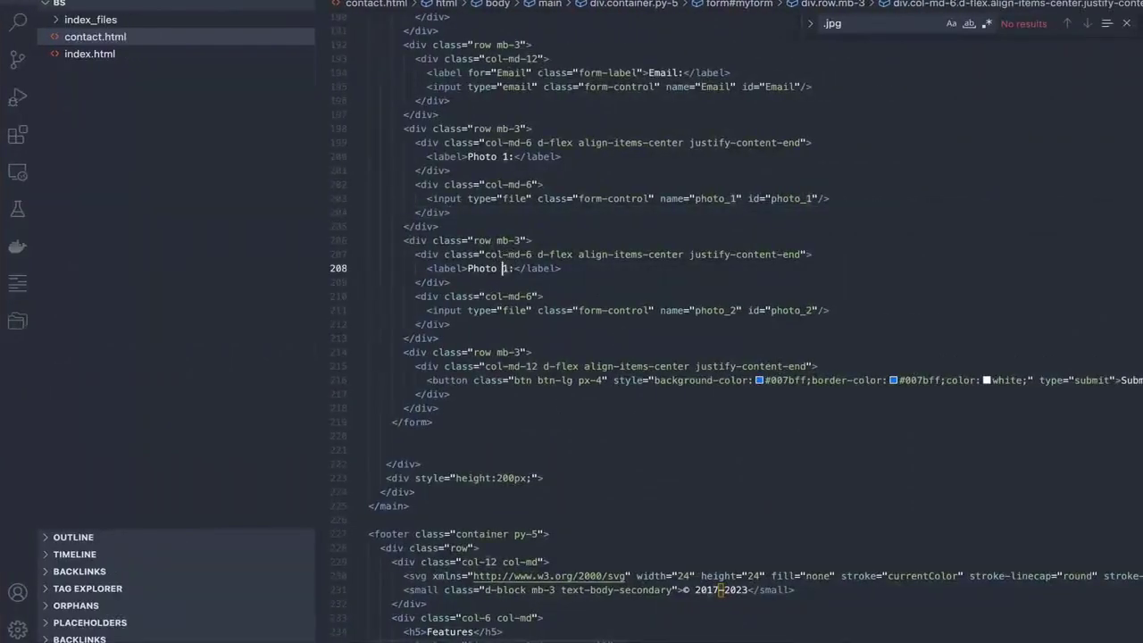
type("2")
key("super+Tab")
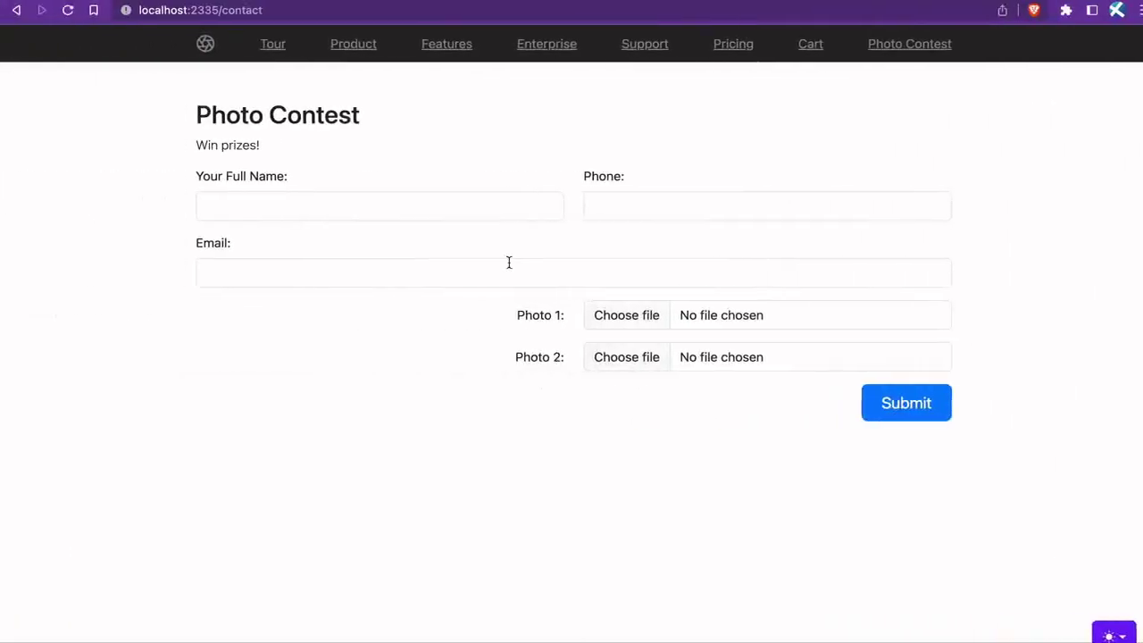
Step: Add an action attribute with a '?' value to the form tag in contact.html
key("super+Tab")
scroll(639, 286, "up", 1)
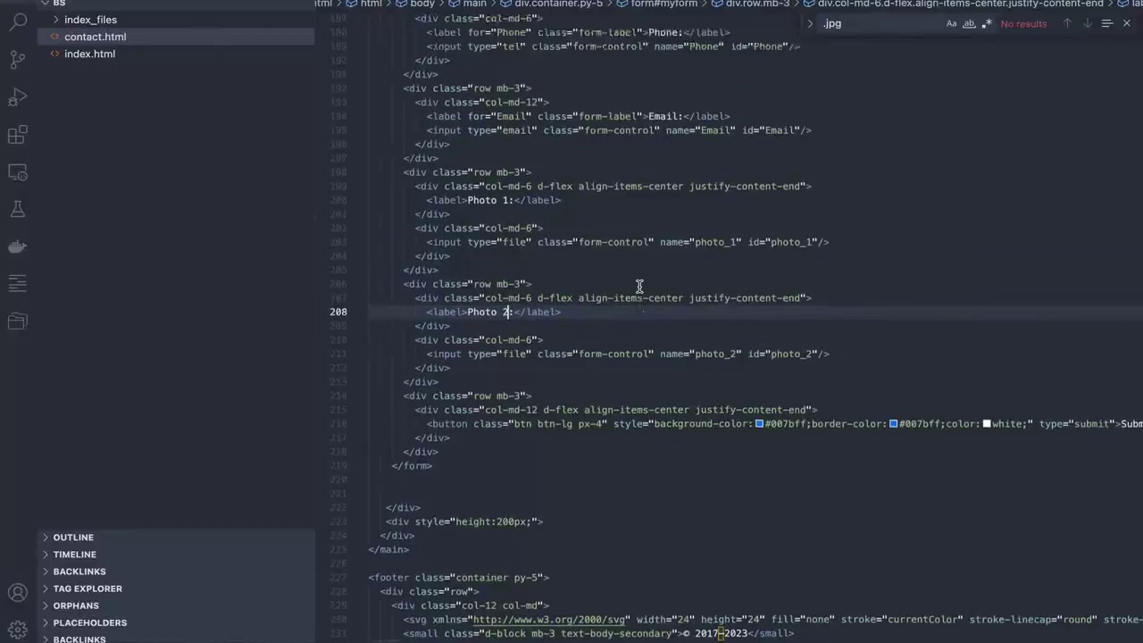
scroll(639, 286, "up", 7)
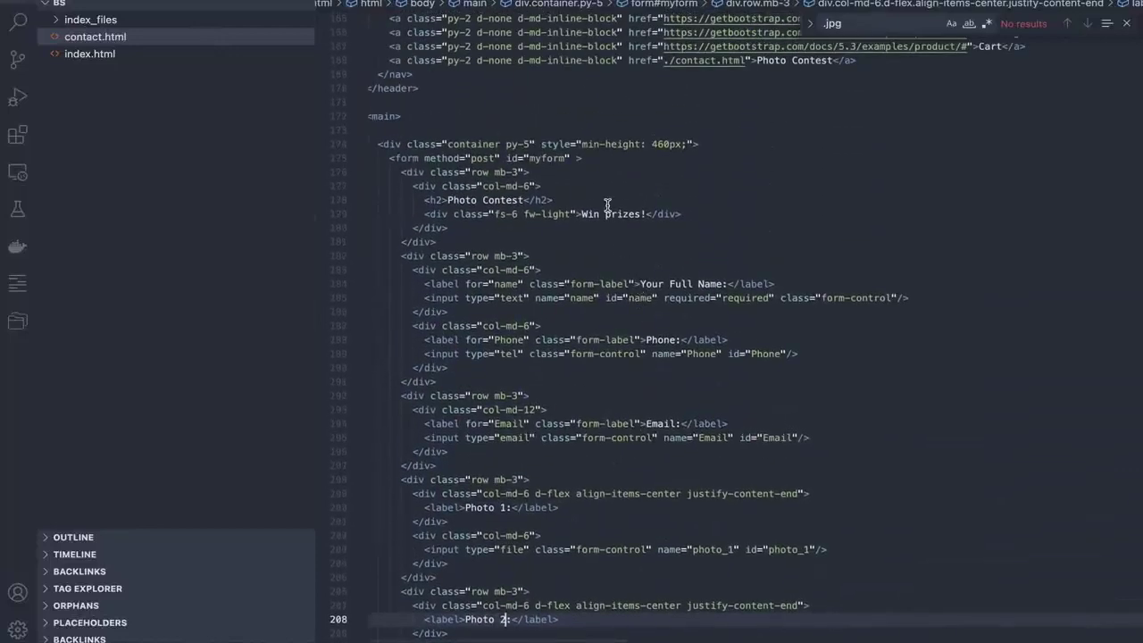
scroll(607, 206, "up", 1)
left_click(580, 182)
type("a")
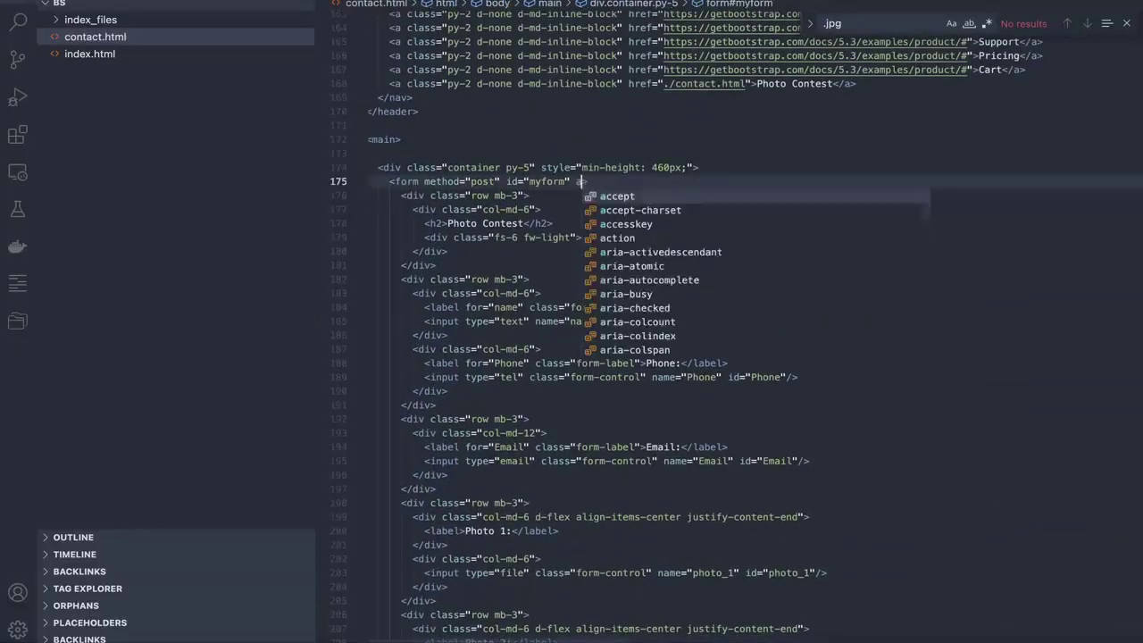
type("ction")
key("Return")
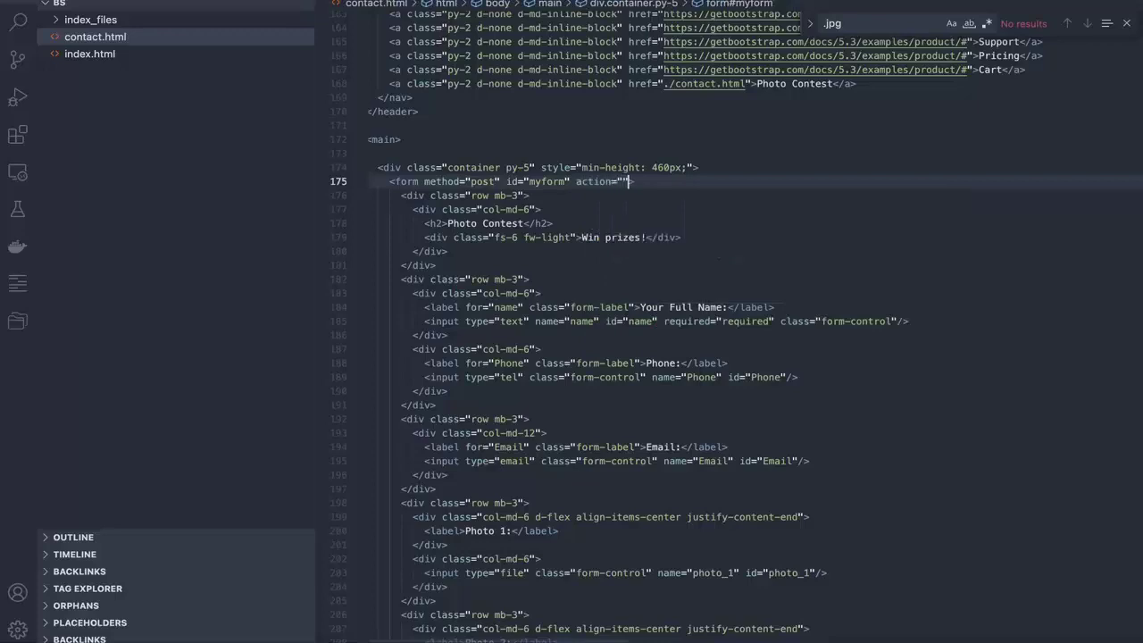
type("?")
Step: Delete the unfinished action attribute from the form tag
left_click_drag(639, 182, 589, 181)
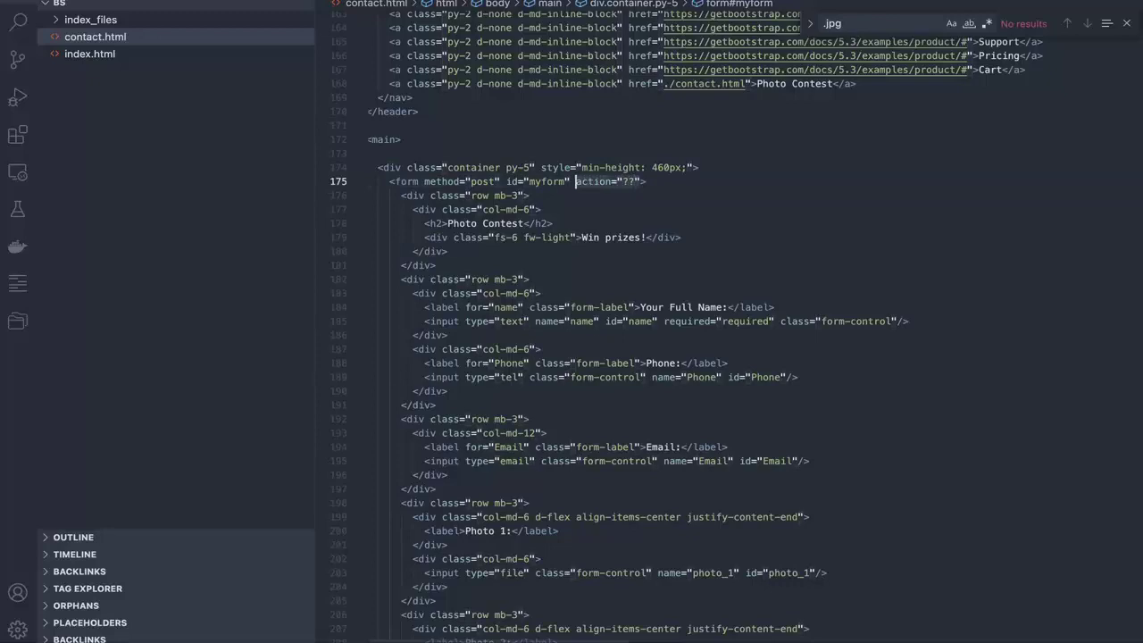
key("BackSpace")
key("super+Tab")
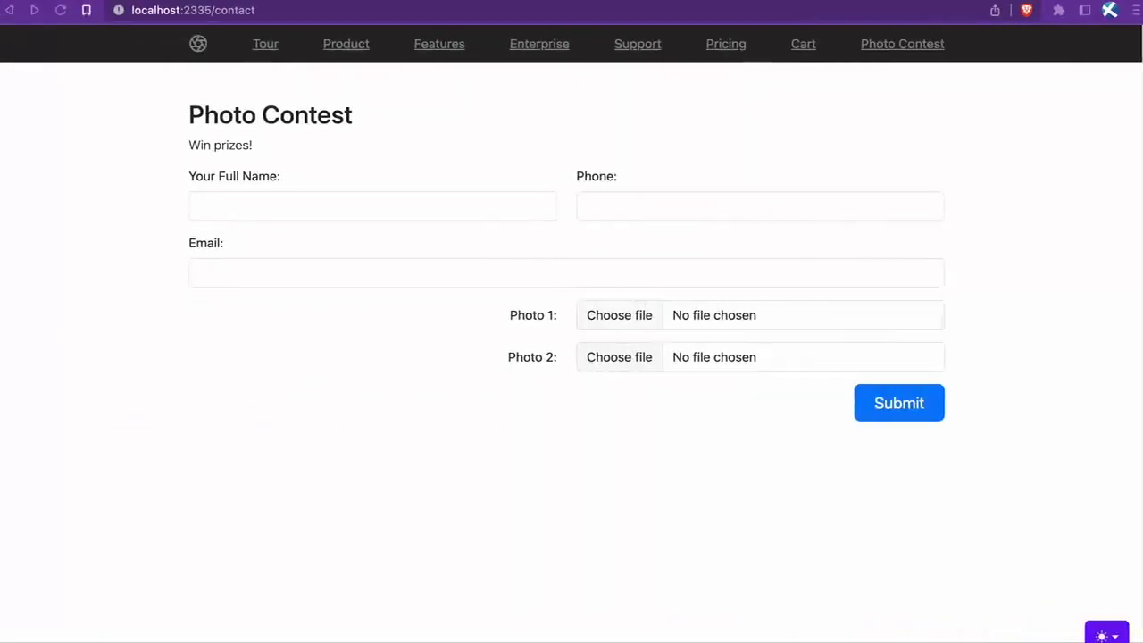
Step: In a new tab, create a Ratufa form processor named 'Photo Contest Form'
key("super+t")
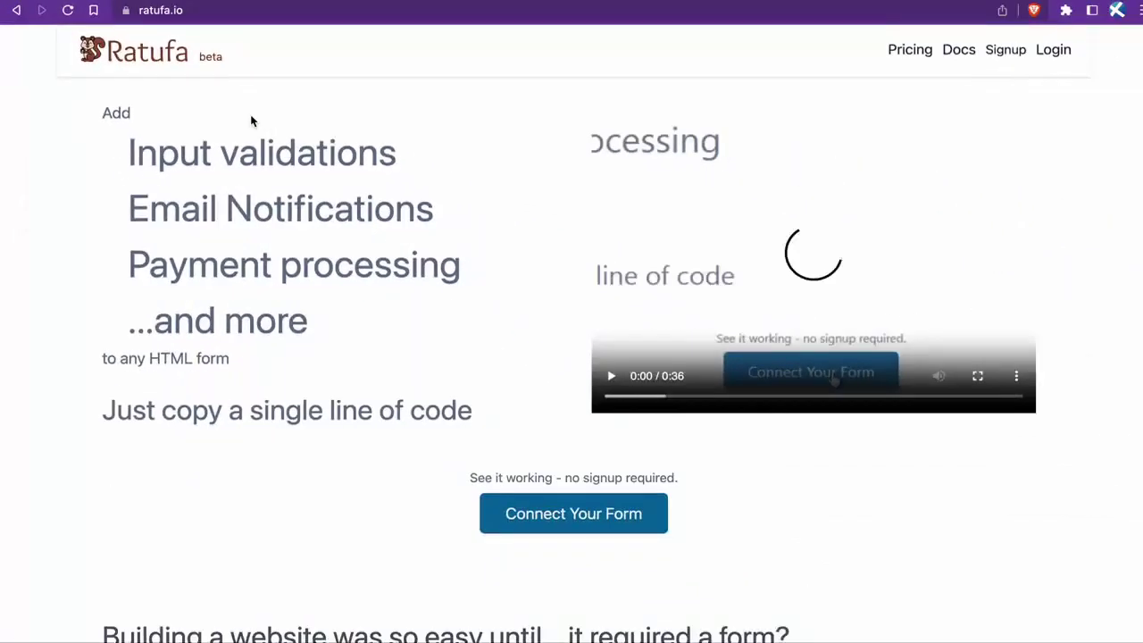
left_click(539, 525)
left_click(499, 234)
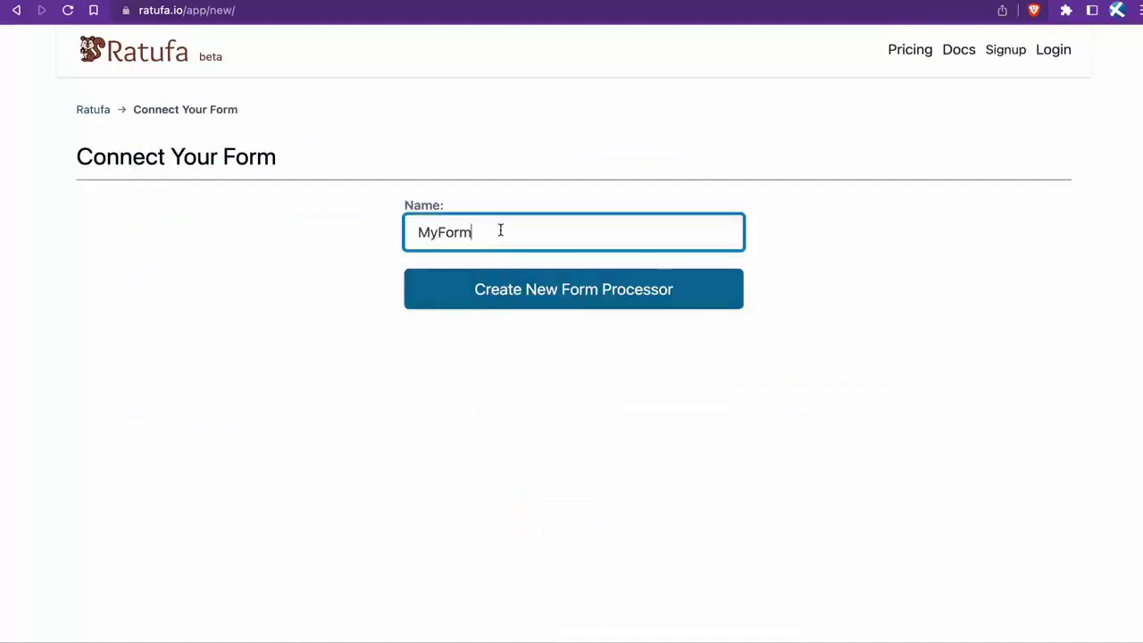
key("super+a")
type("Ph")
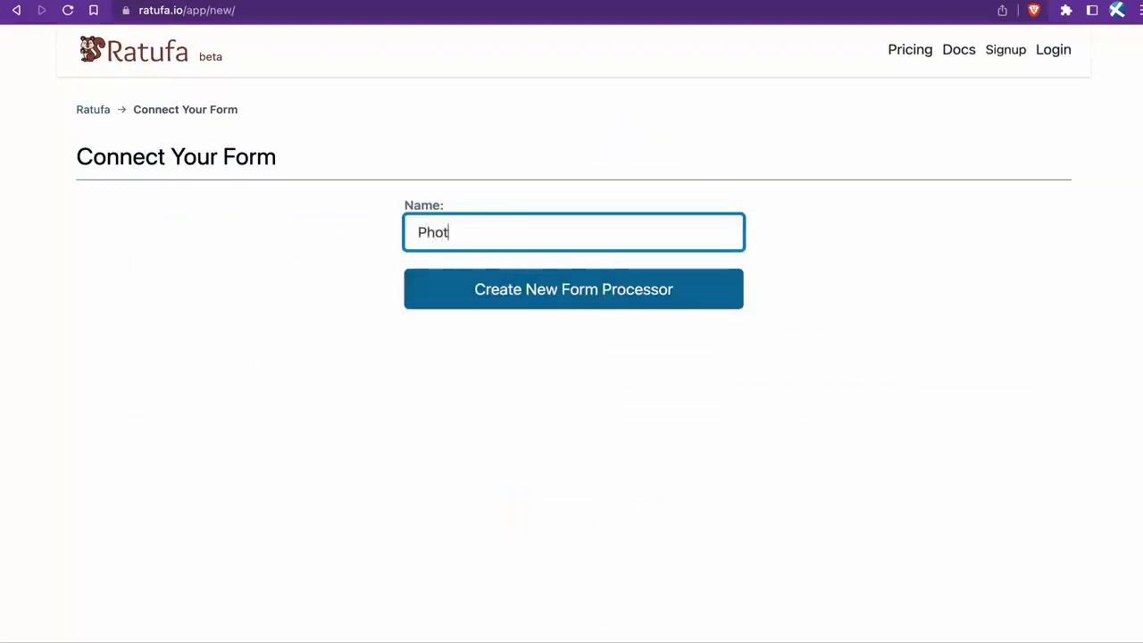
type("oto Contest Form")
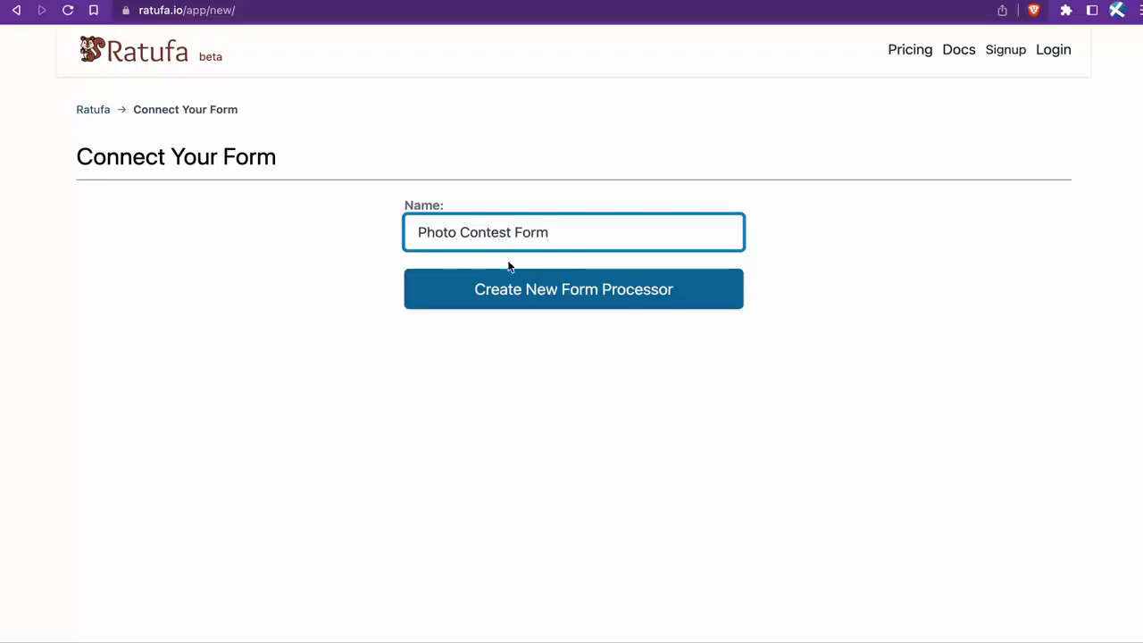
left_click(517, 296)
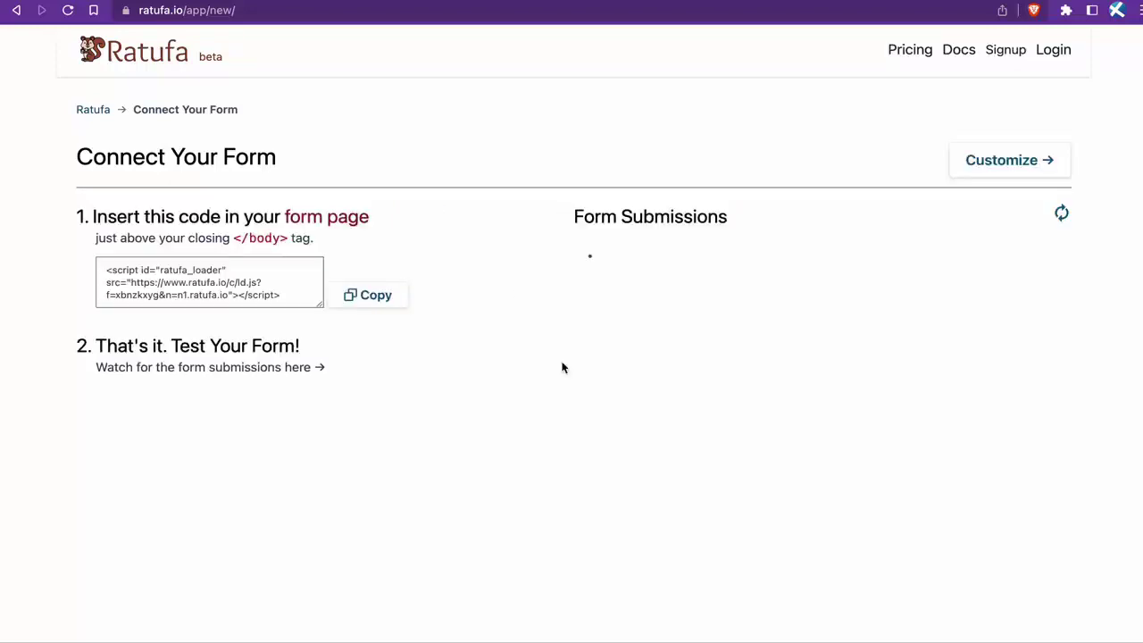
Step: Copy the Ratufa loader script and paste it below the closing </form> tag in contact.html
left_click(384, 297)
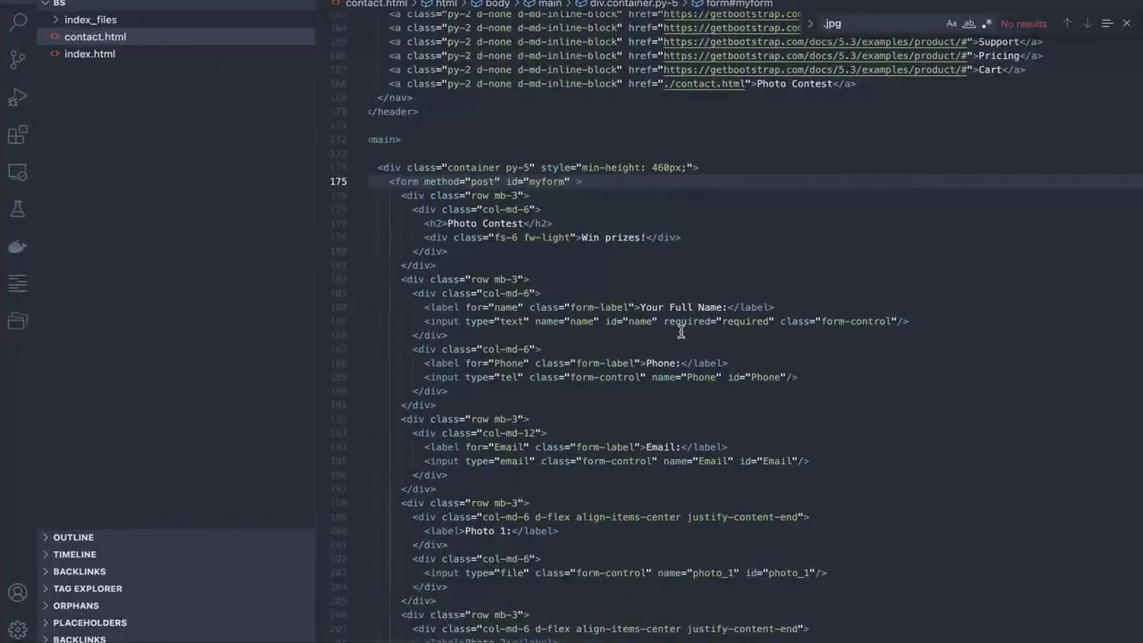
scroll(680, 331, "down", 10)
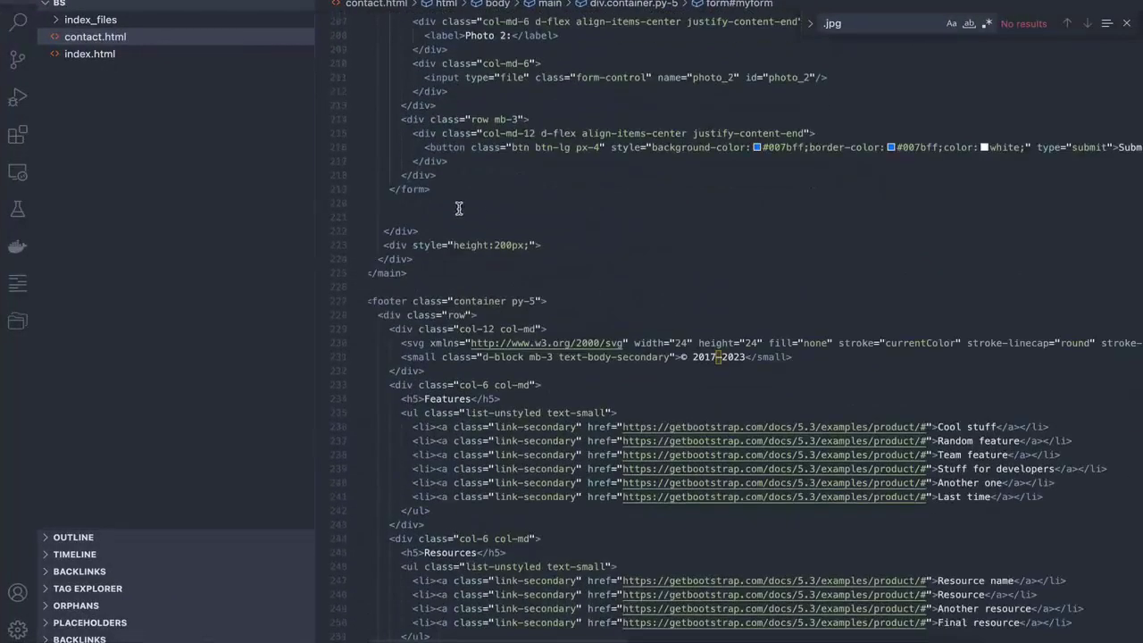
left_click(458, 211)
key("ctrl+v")
key("Return")
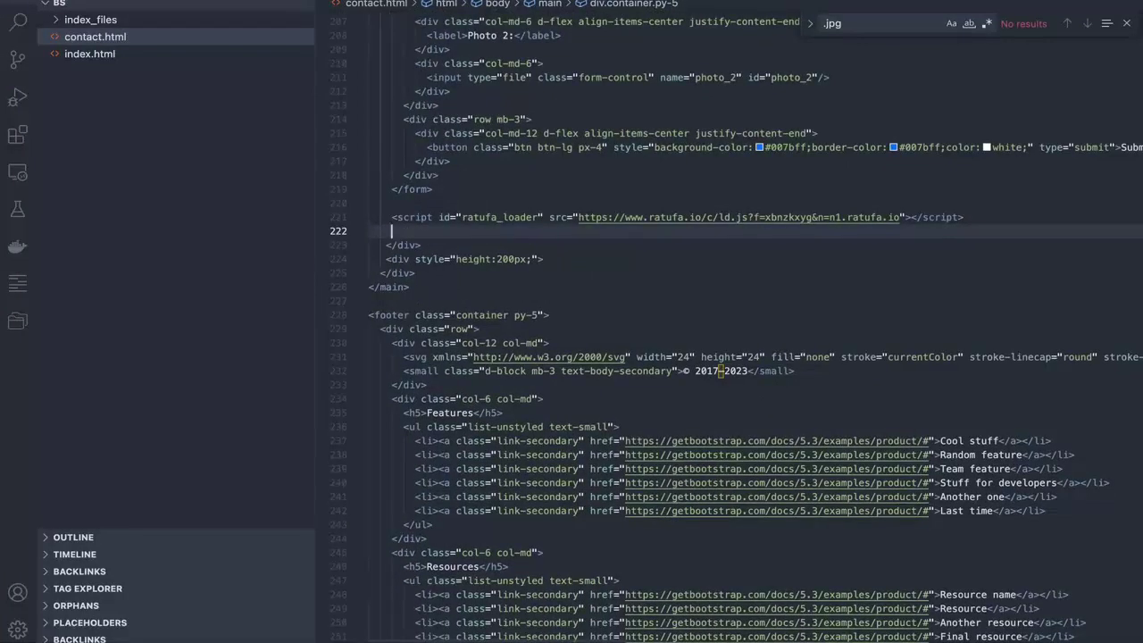
Step: Submit the contest form with the name Test, a phone number and an email address
key("super+Tab")
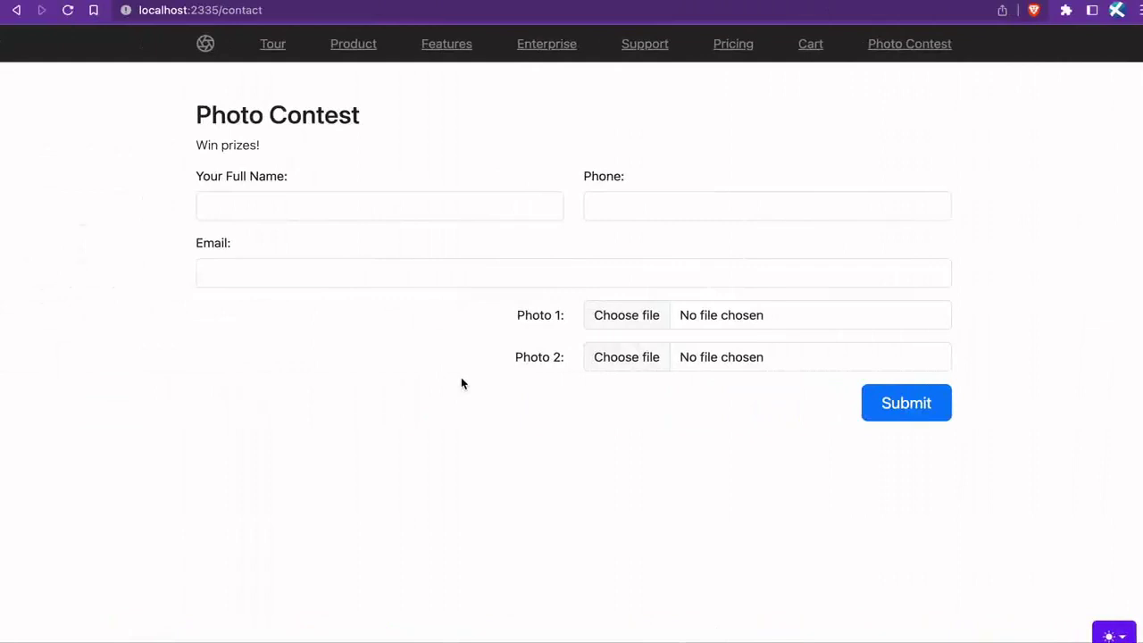
left_click(388, 212)
type("Test")
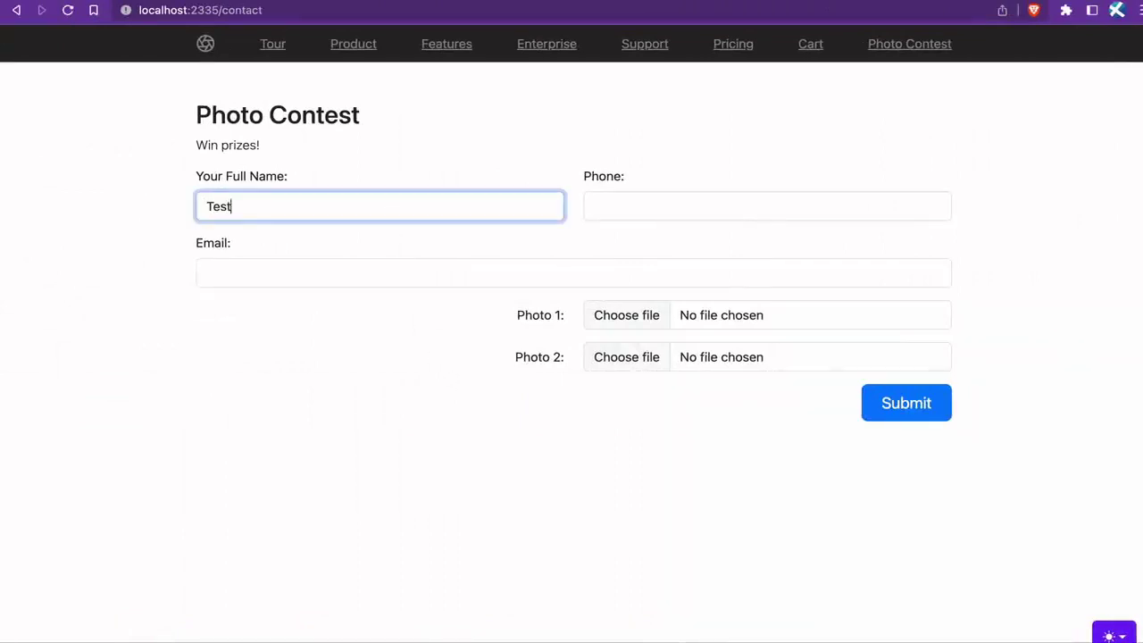
key("Tab")
type("765765765")
key("Tab")
type("test@")
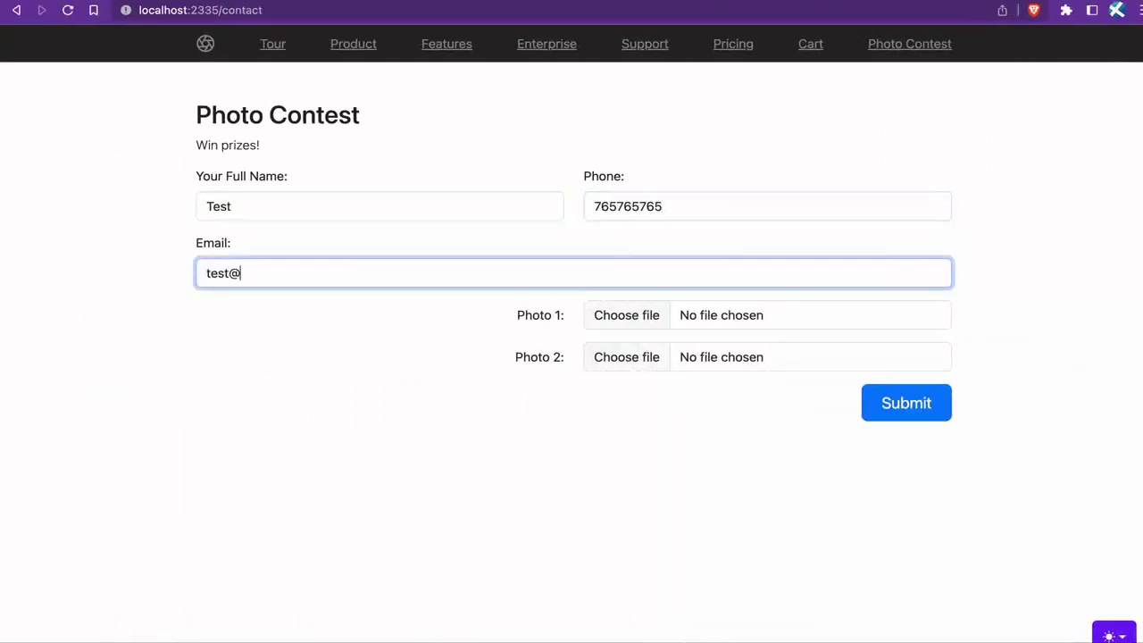
type("test.com")
key("Tab")
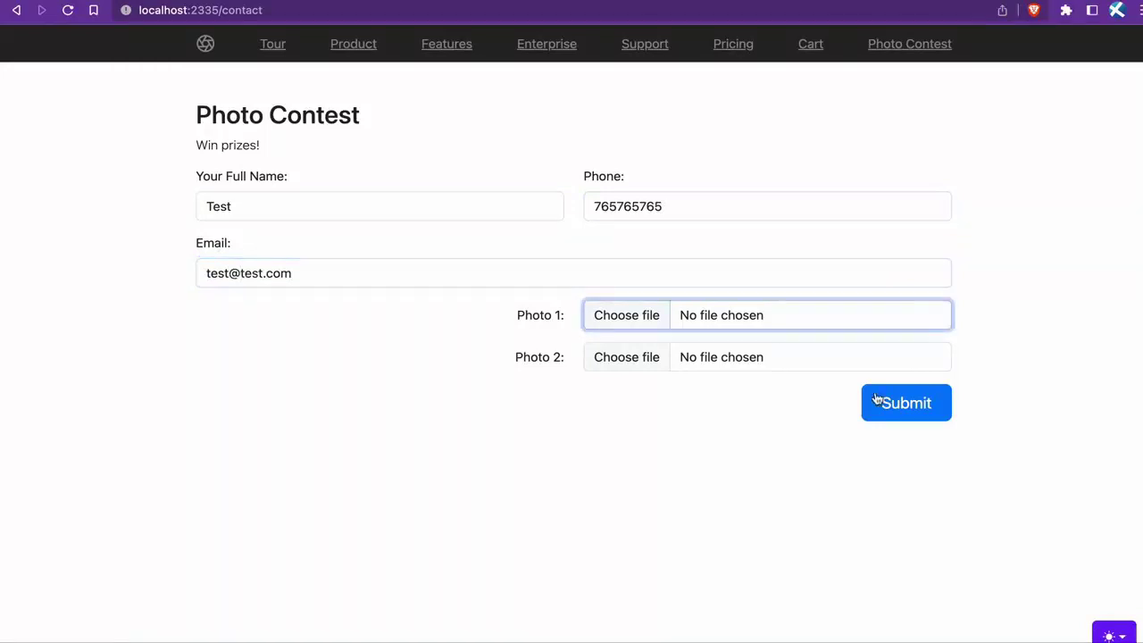
left_click(893, 407)
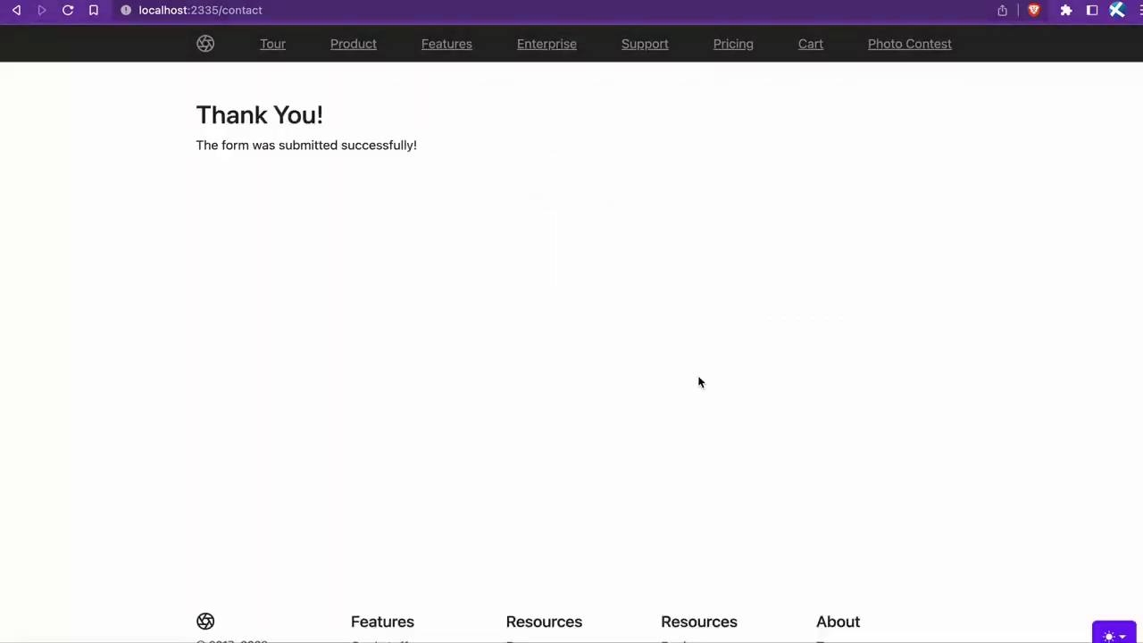
Step: Expand the Test submission, sign in with Google, and open the Photo Contest Form inbox
key("ctrl+Tab")
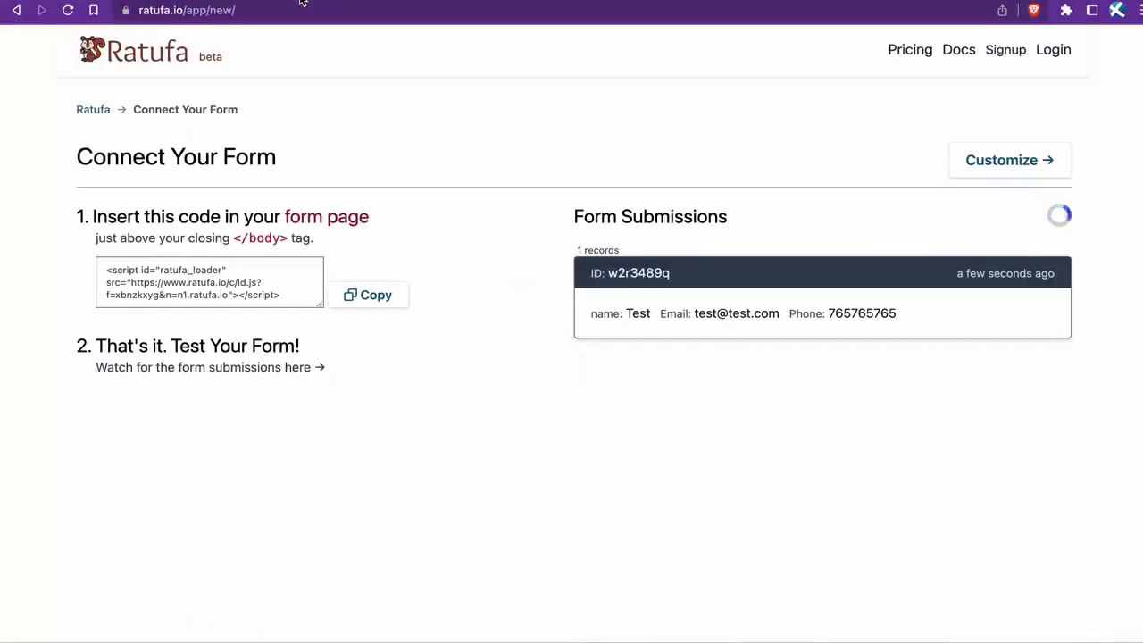
left_click(747, 282)
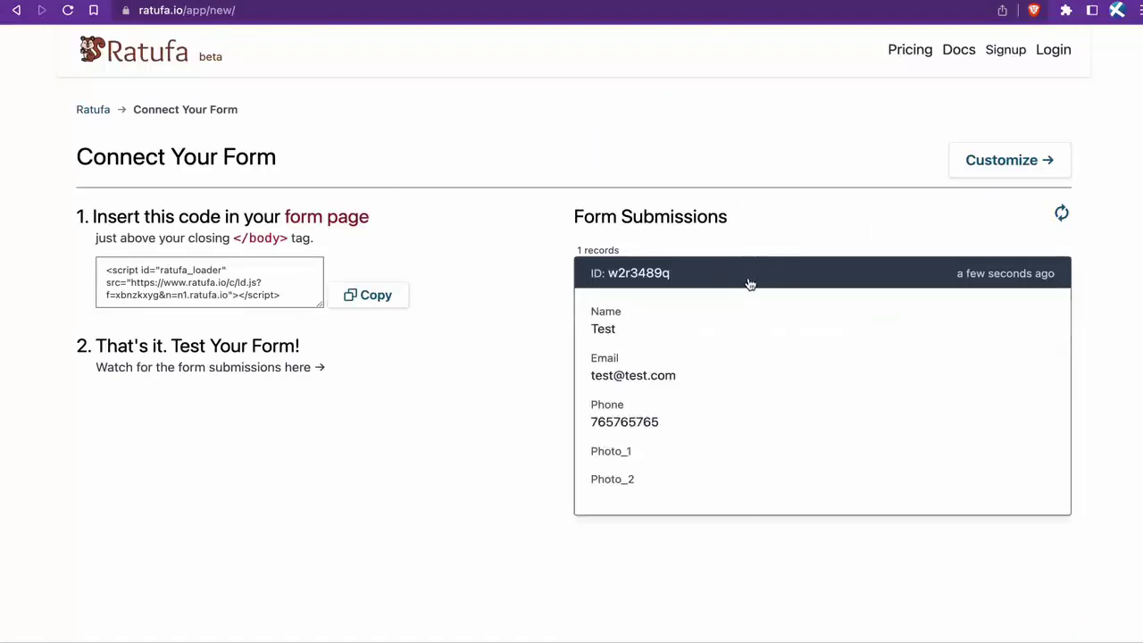
left_click(991, 171)
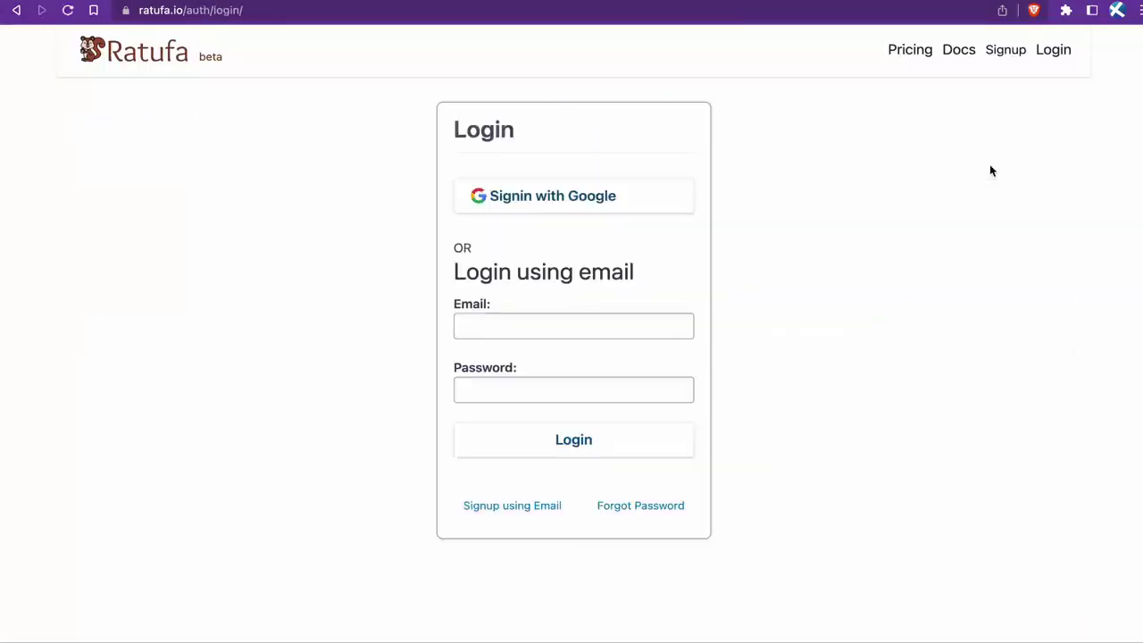
left_click(584, 205)
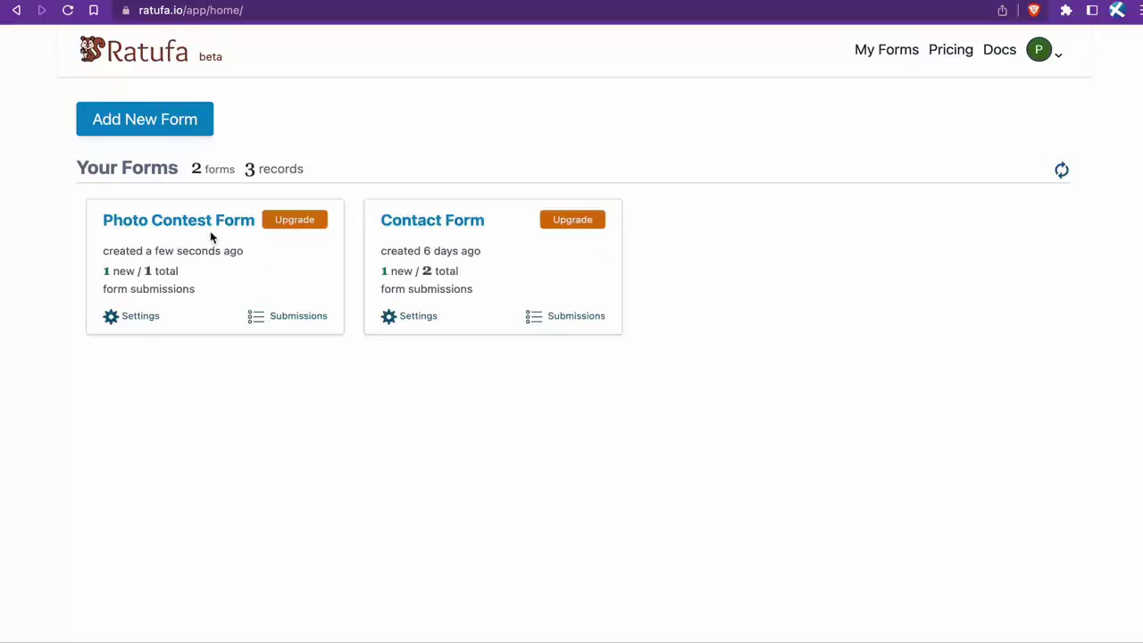
left_click(211, 230)
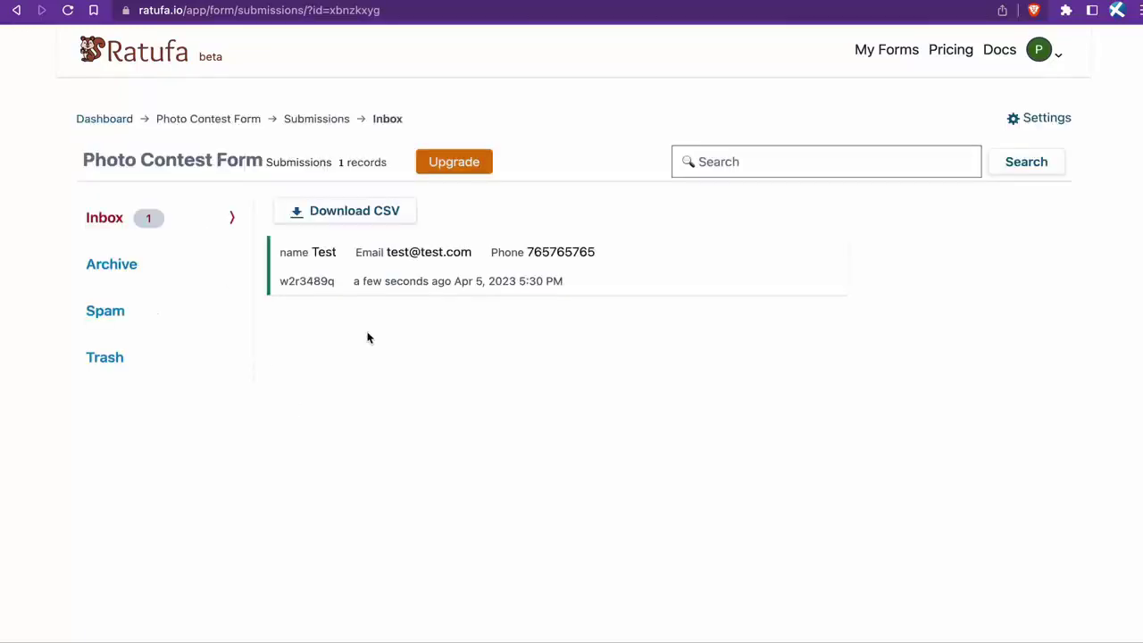
left_click(413, 280)
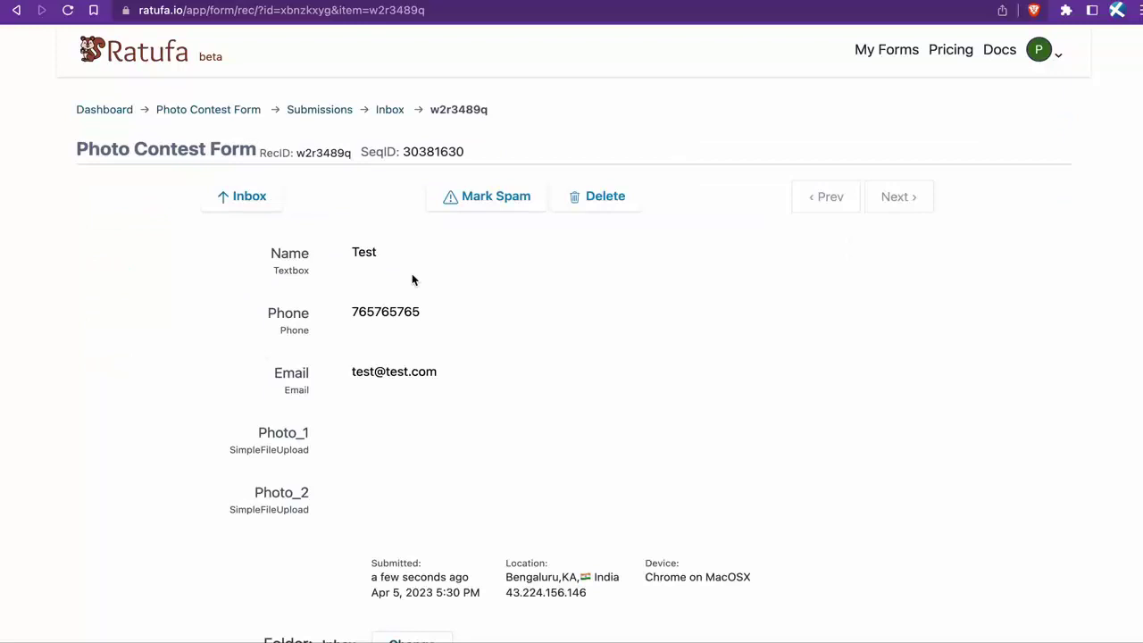
left_click(237, 198)
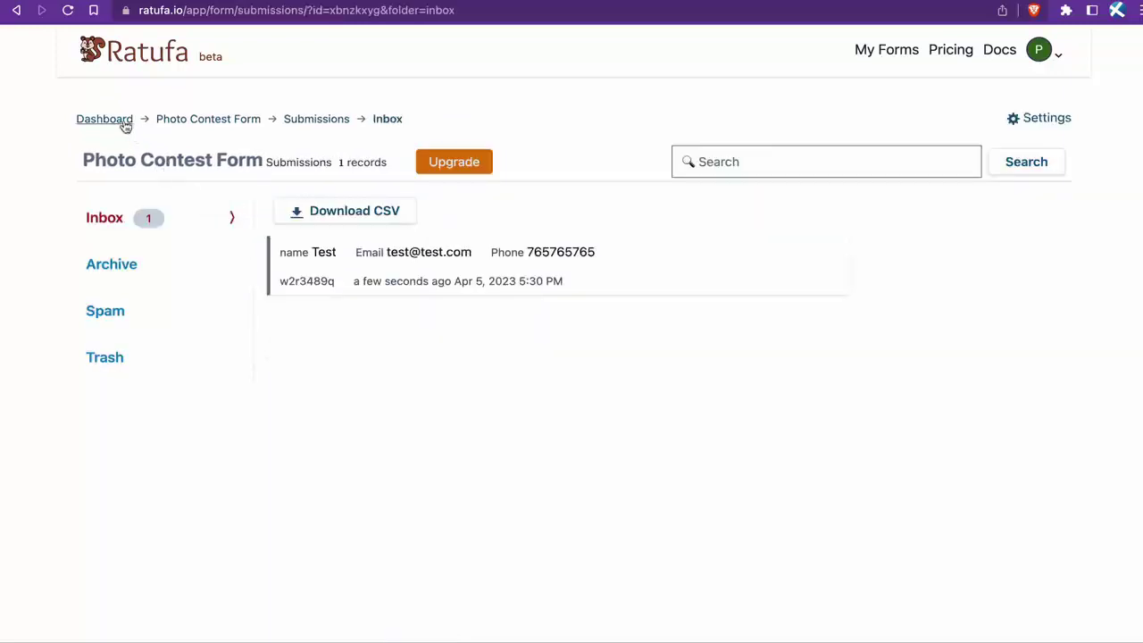
Step: Add and save a Photo Contest Form email notification with Attach File Uploads enabled
left_click(1048, 121)
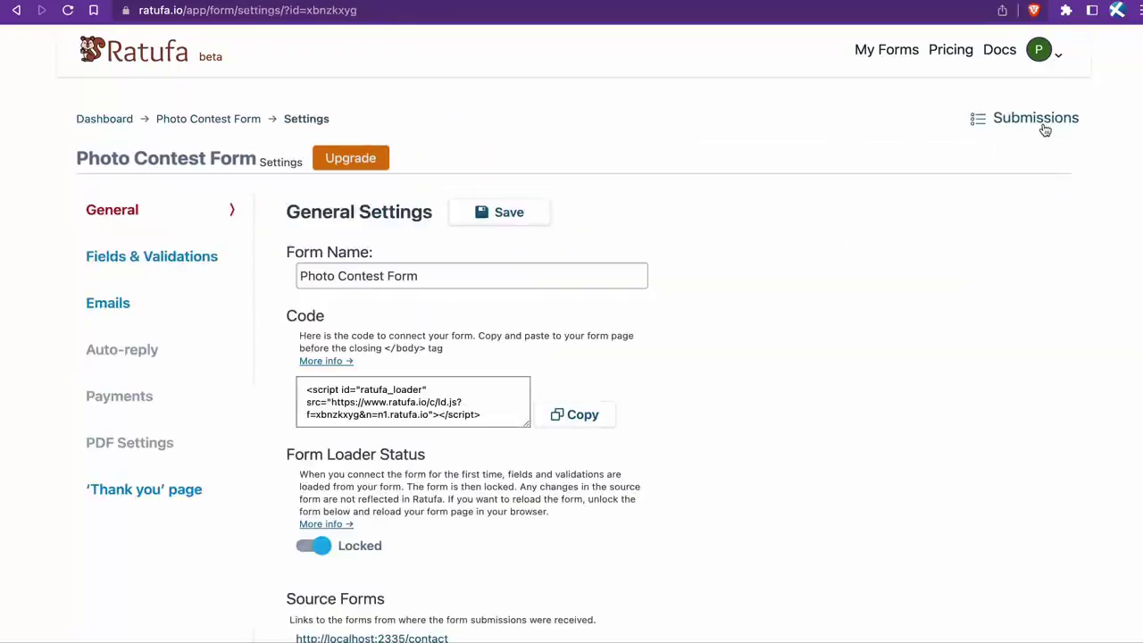
left_click(141, 310)
left_click(527, 225)
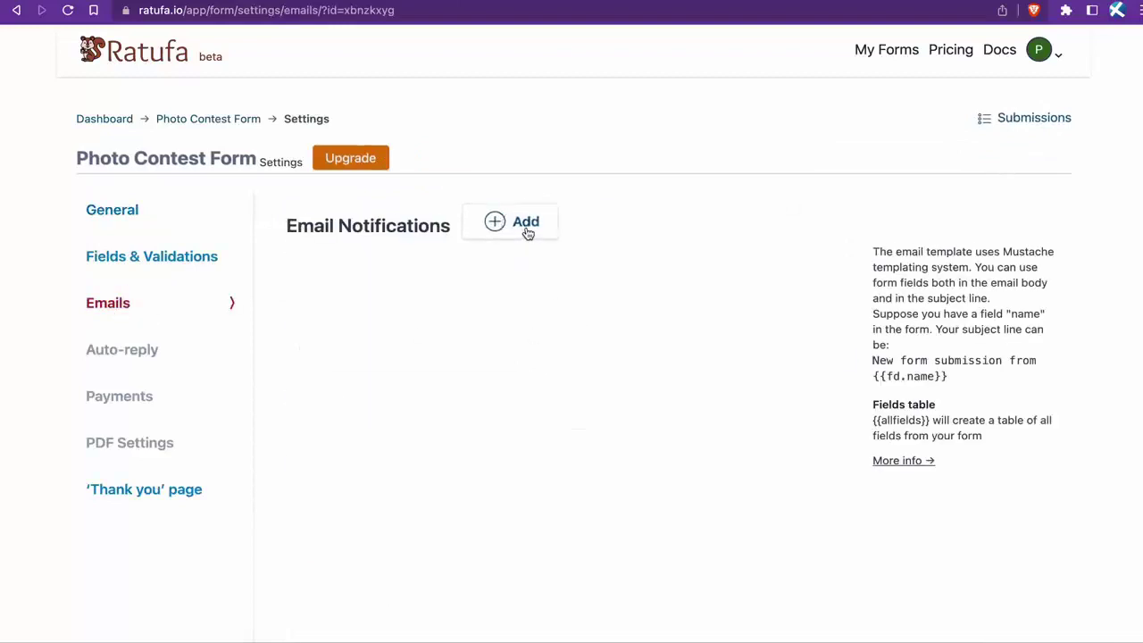
scroll(546, 340, "down", 3)
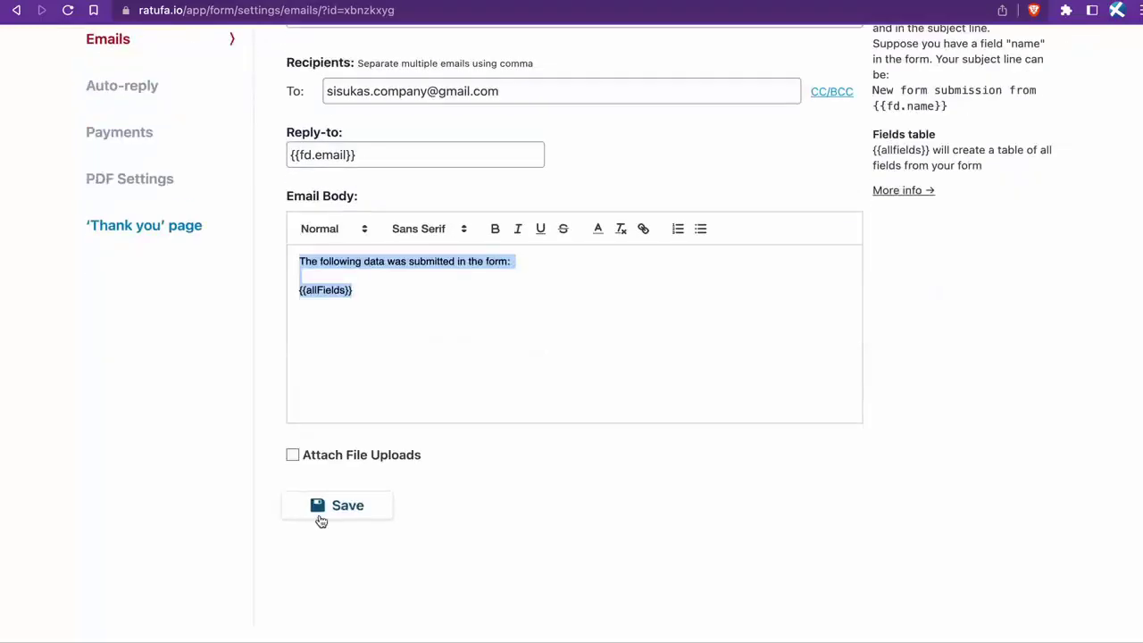
left_click(320, 512)
left_click(375, 454)
left_click(345, 507)
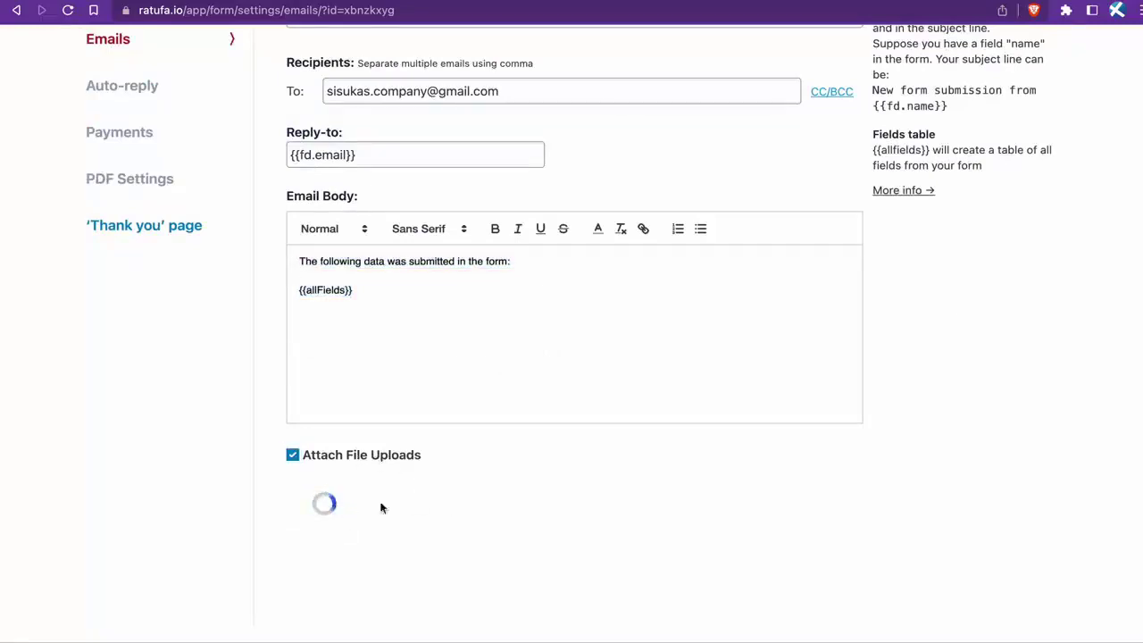
Step: Fill in the contest form with the name Test2, a phone number and an email address
scroll(493, 483, "up", 3)
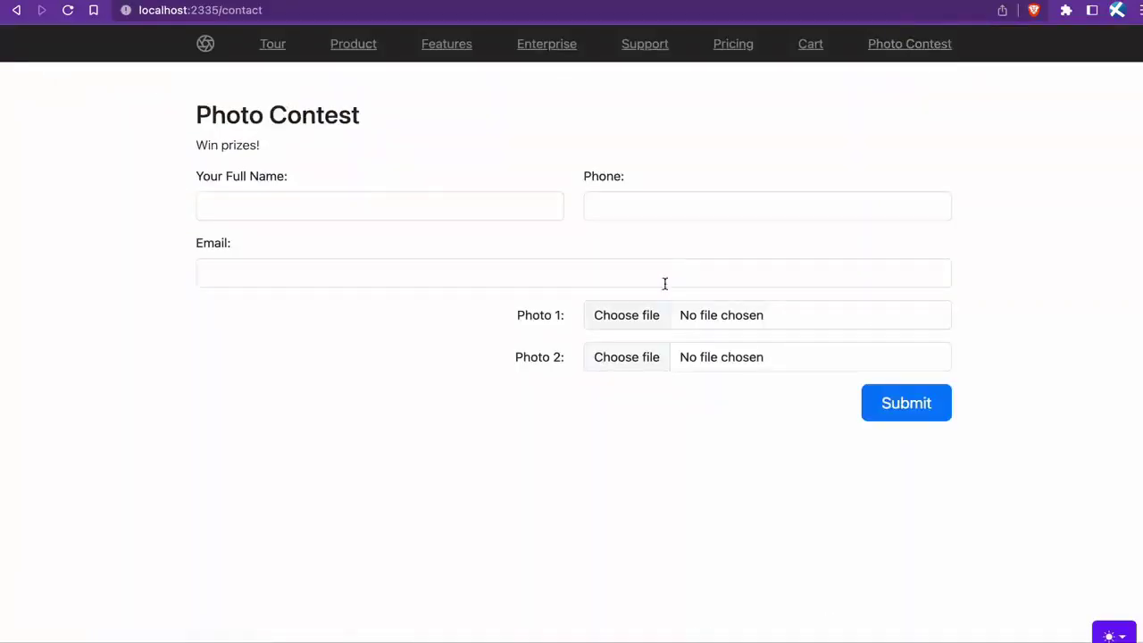
left_click(489, 207)
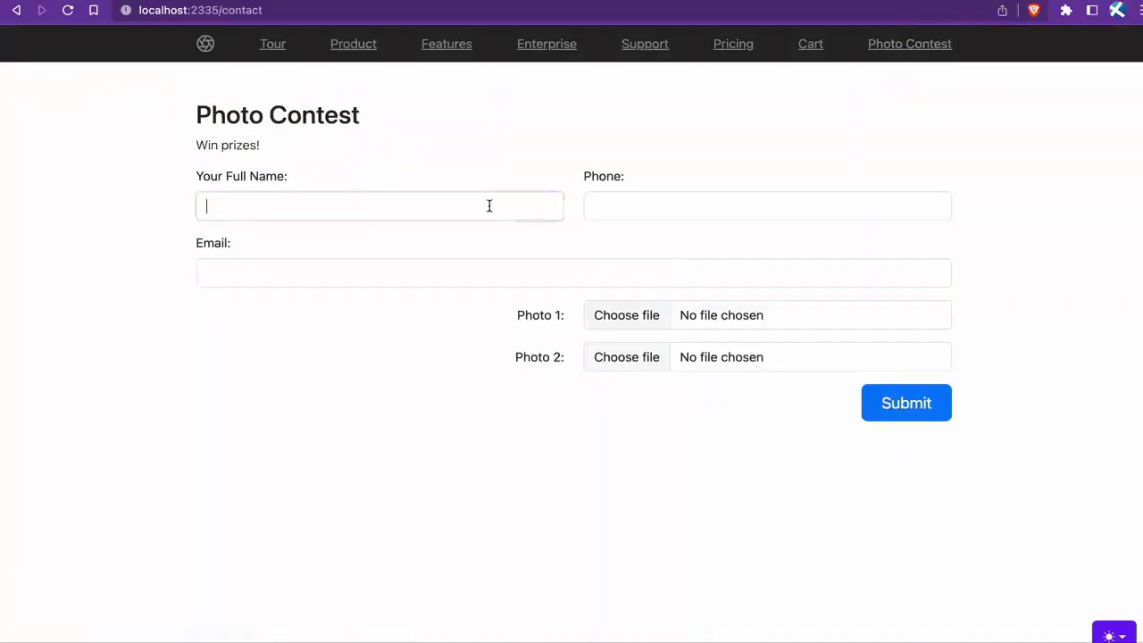
type("Test2")
key("Tab")
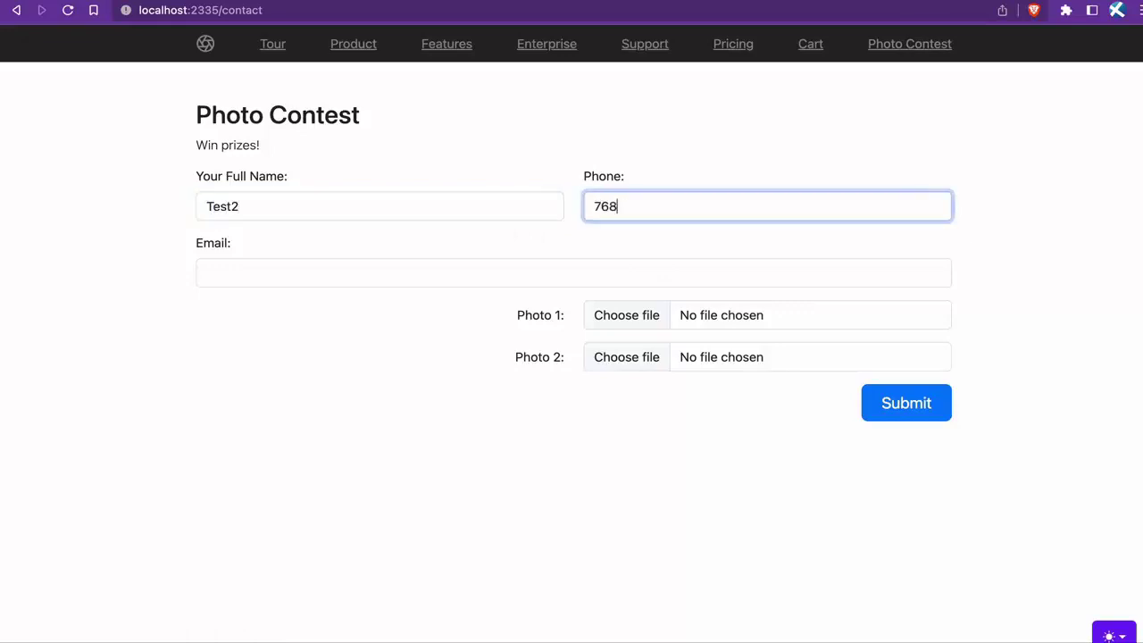
key("Tab")
type("test2@test2.com")
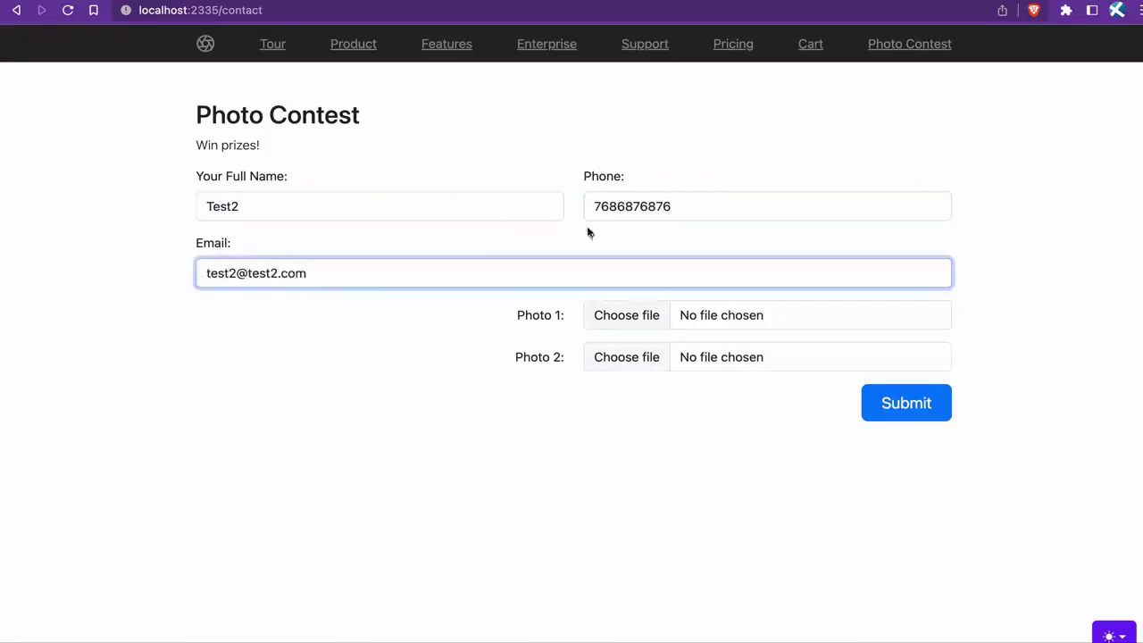
Step: Attach photo-1.jpeg as Photo 1 and photo-2.jpeg as Photo 2, then submit the entry
left_click(651, 329)
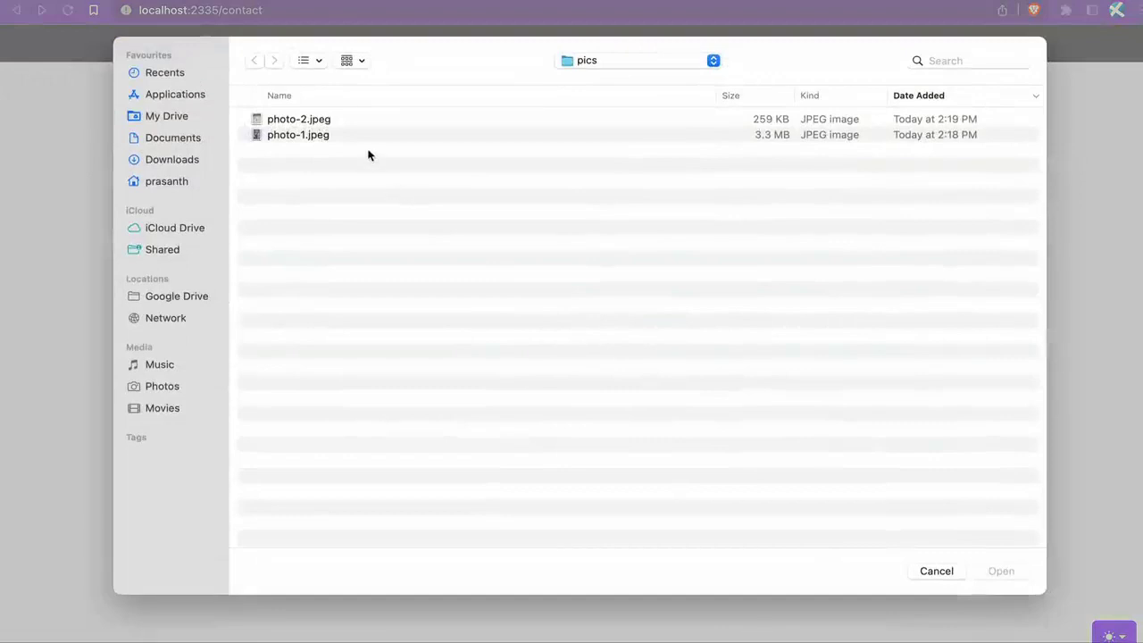
left_click(367, 139)
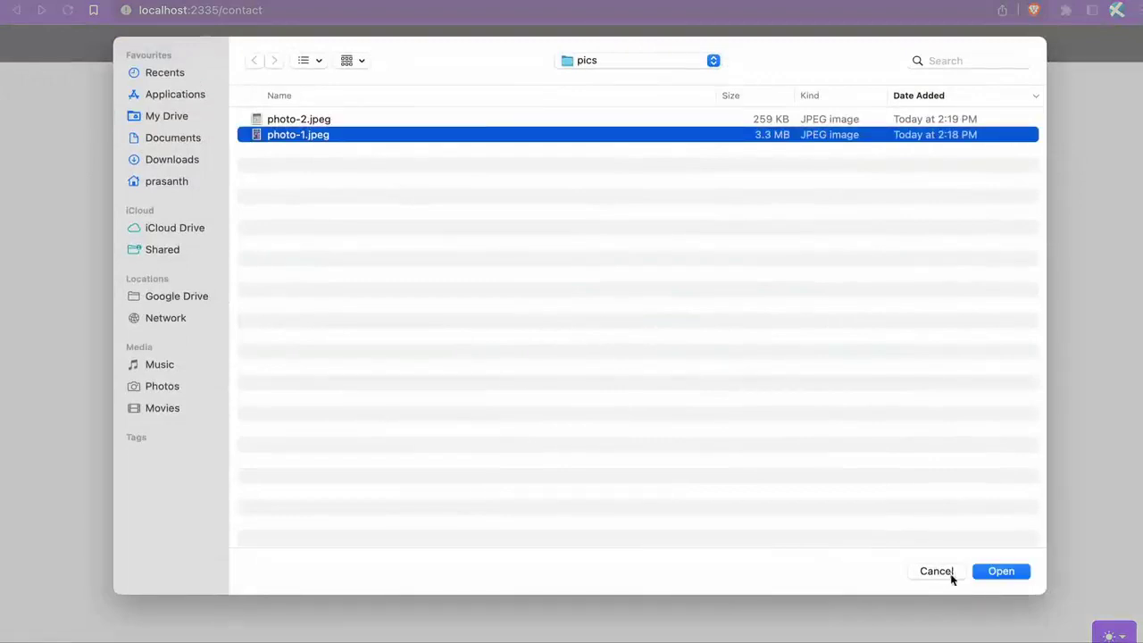
left_click(1001, 571)
left_click(639, 362)
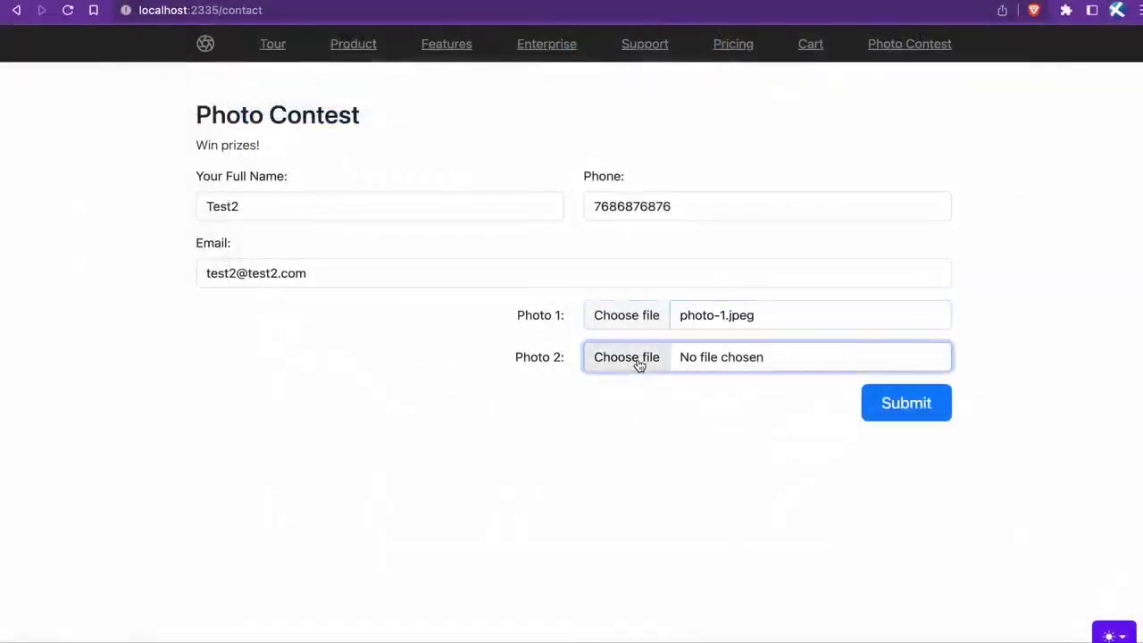
left_click(348, 120)
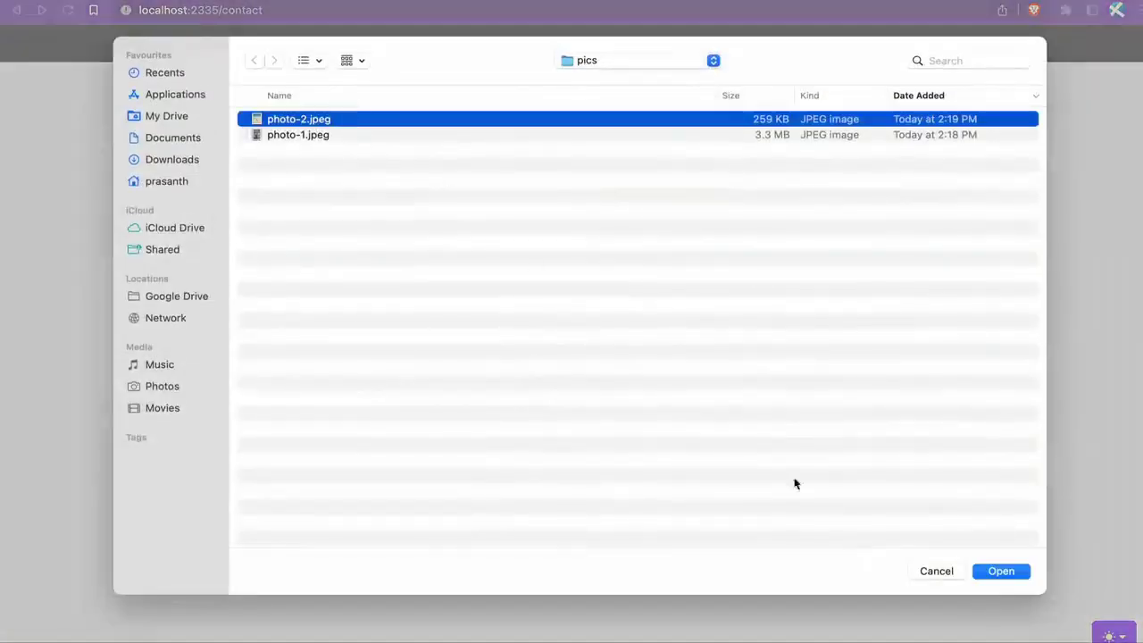
left_click(1001, 571)
left_click(905, 405)
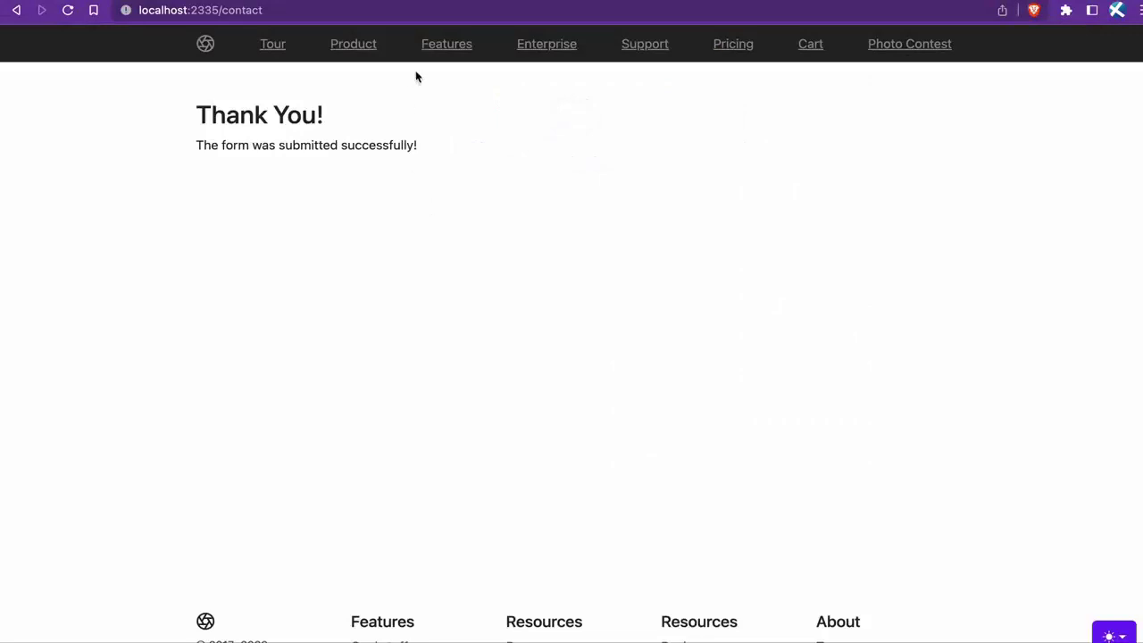
key("super+t")
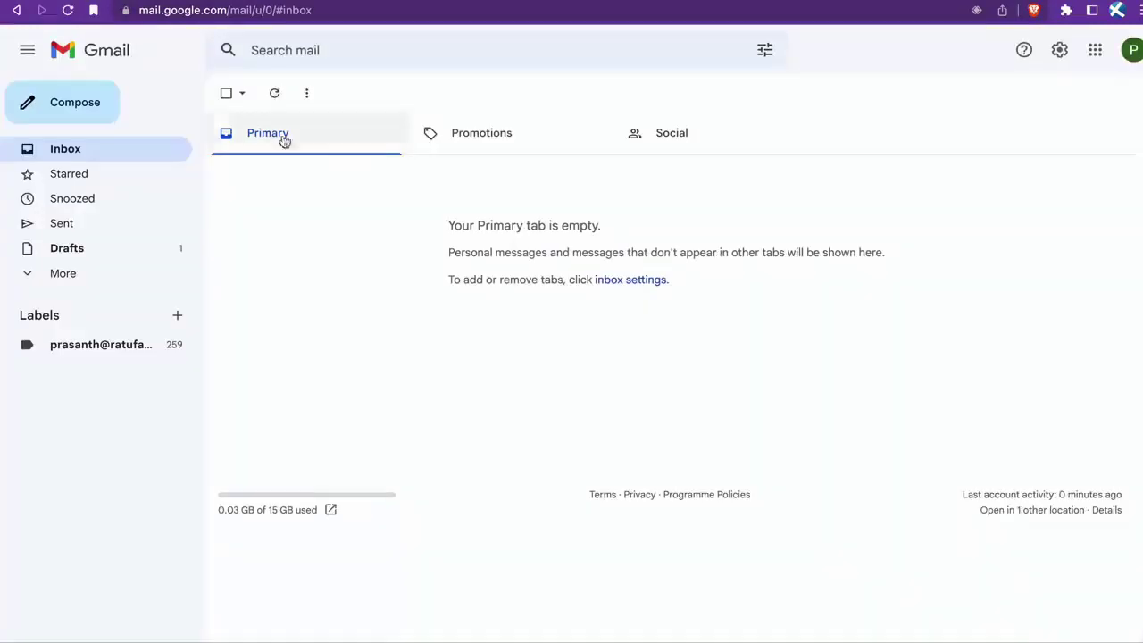
Step: Open the Ratufa Emailer submission email in Gmail's Primary inbox and check its photo attachments
left_click(283, 140)
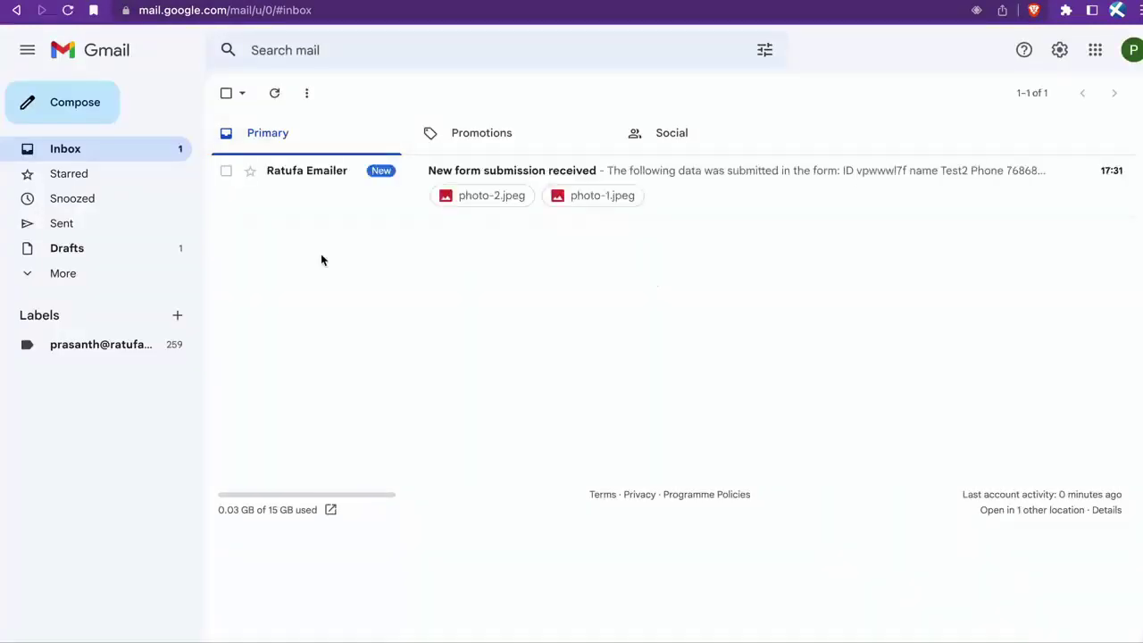
left_click(677, 186)
scroll(523, 353, "down", 3)
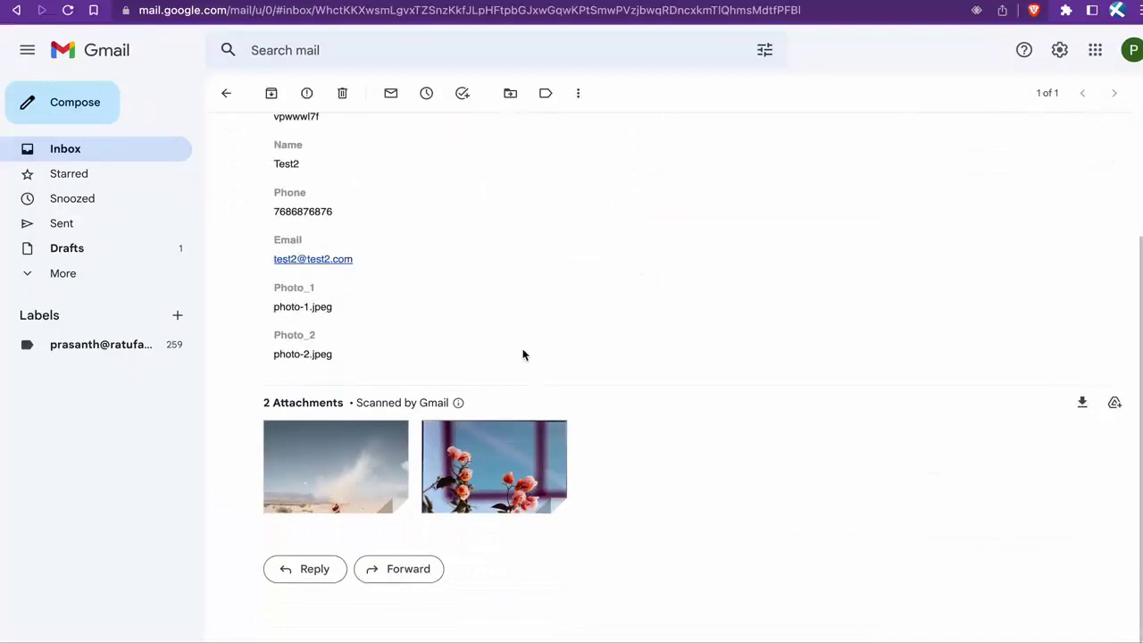
scroll(523, 355, "up", 3)
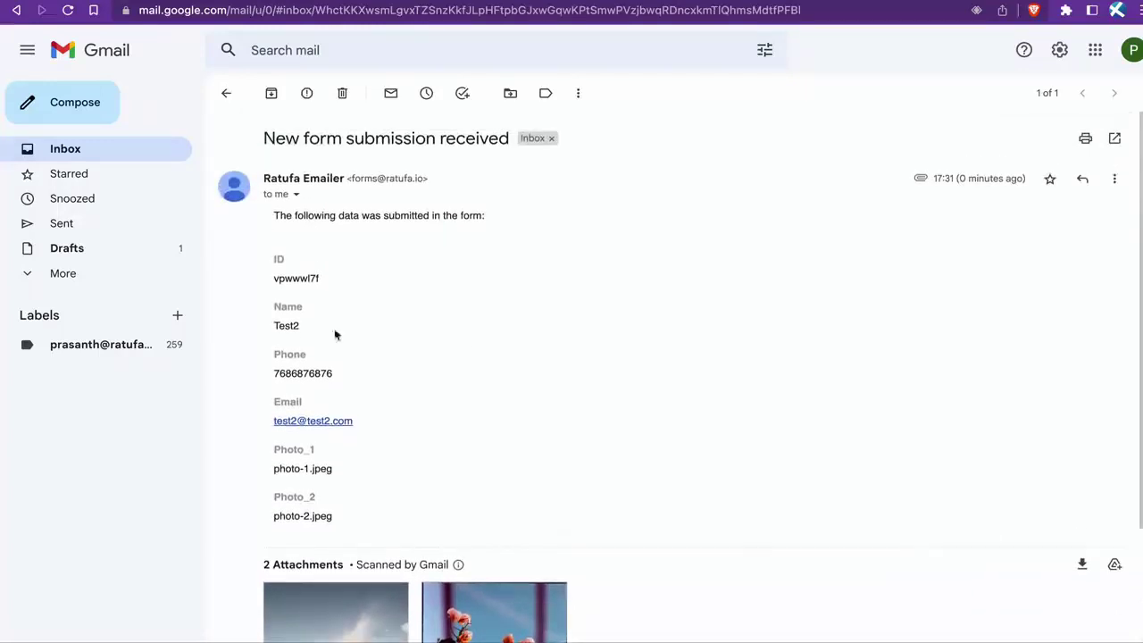
double_click(286, 327)
left_click(375, 336)
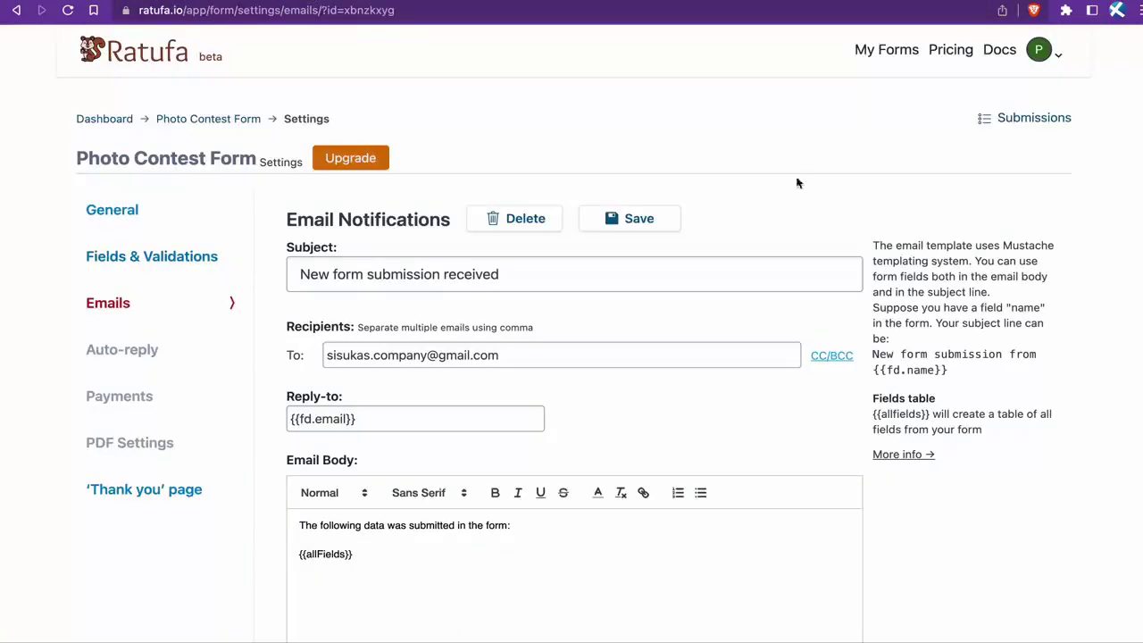
Step: Open the Test2 submission in Ratufa and view its uploaded photo-1.jpeg image
left_click(1005, 119)
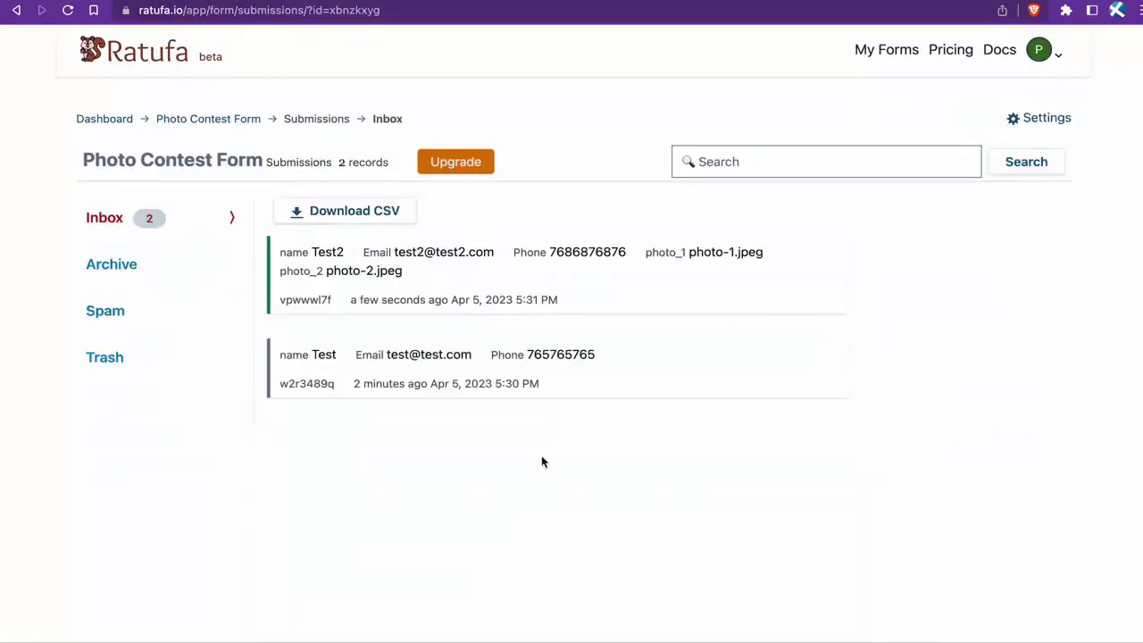
left_click(546, 289)
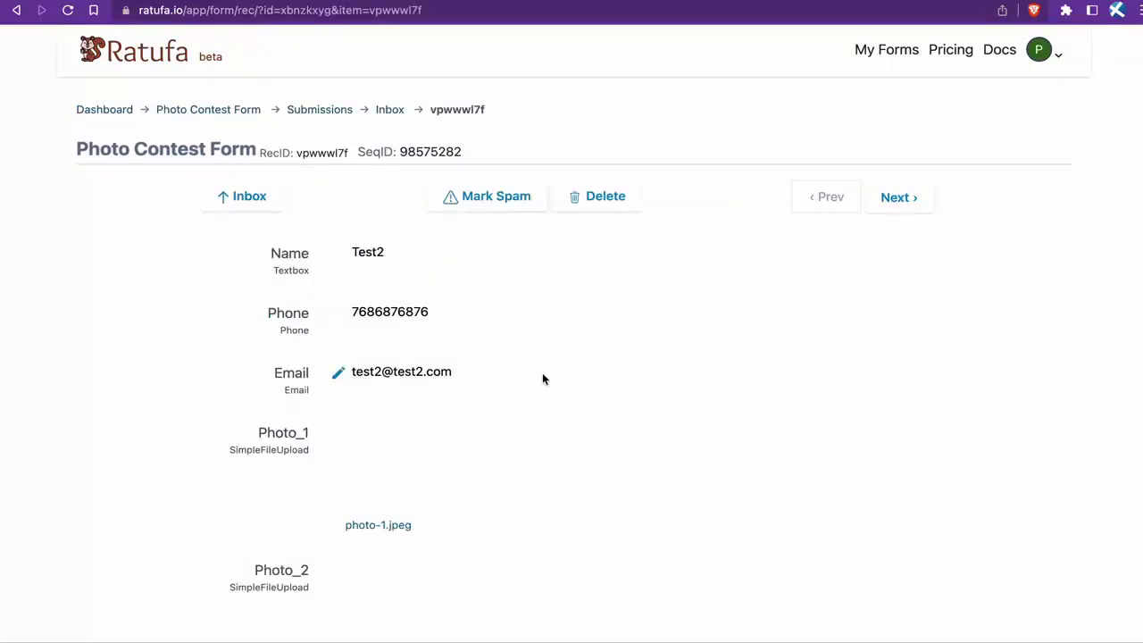
scroll(542, 378, "down", 5)
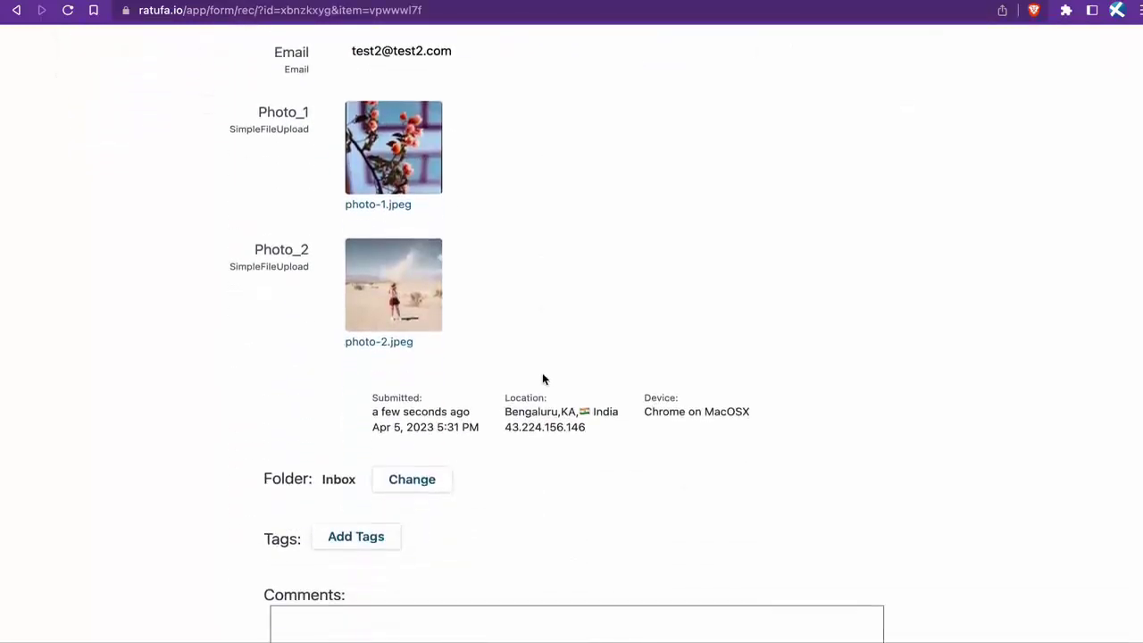
scroll(542, 379, "down", 2)
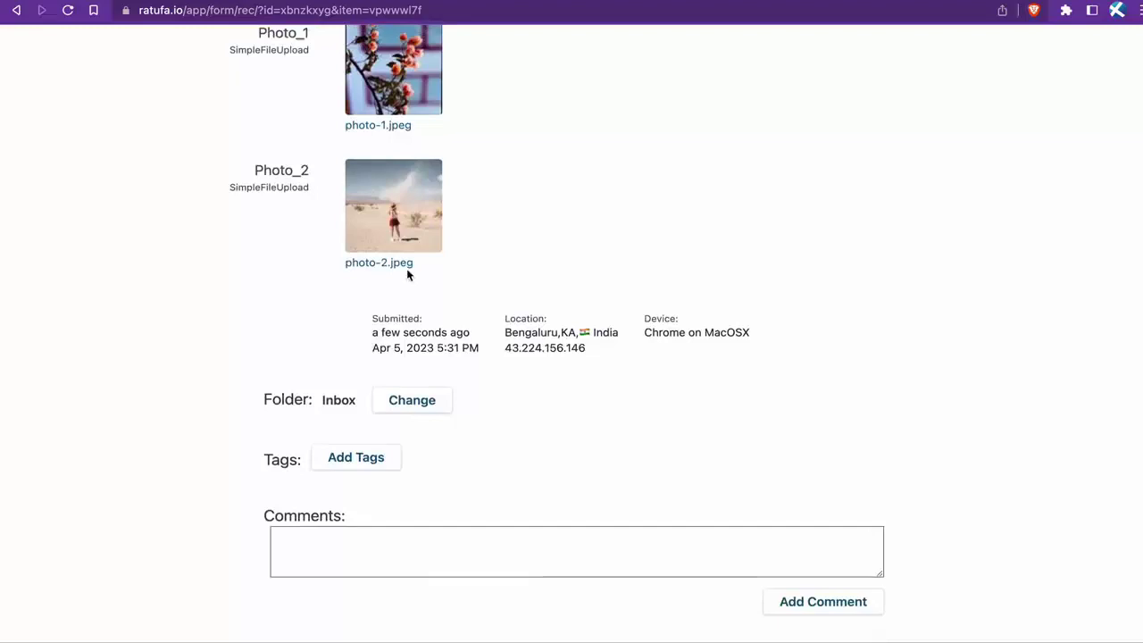
left_click(398, 124)
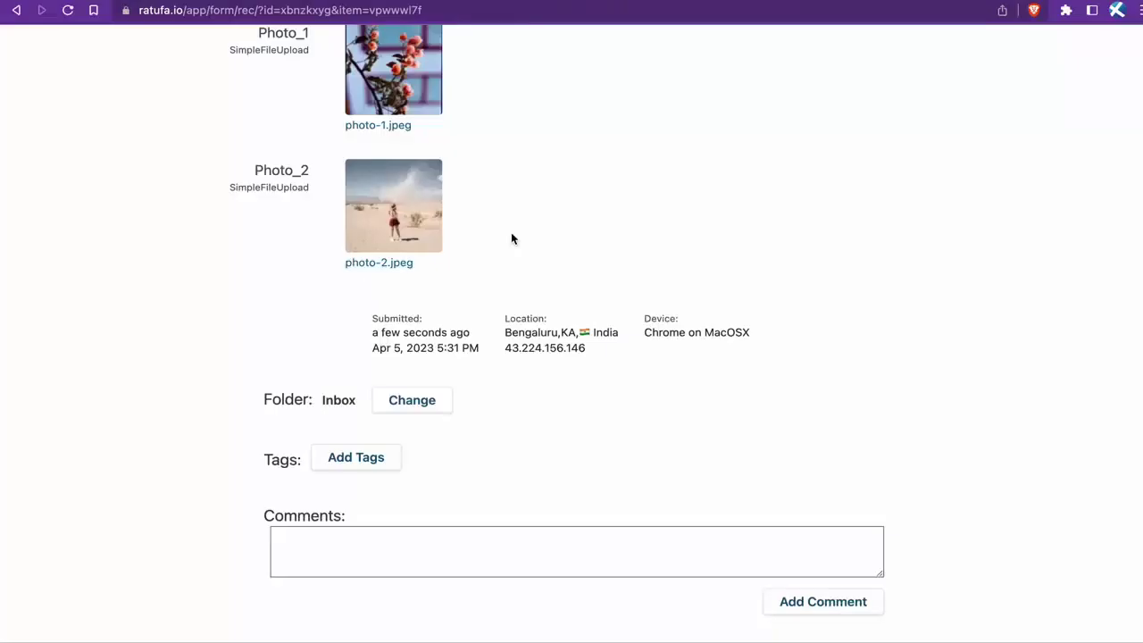
scroll(511, 239, "up", 3)
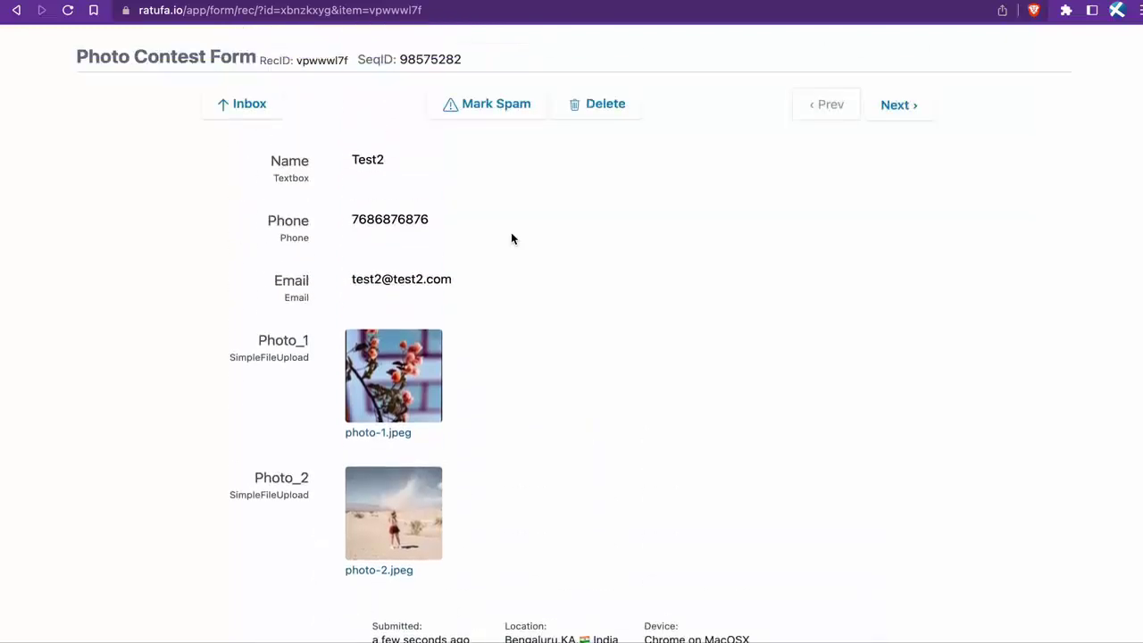
Step: Reopen the Test2 submission from the Inbox list and scroll down to its Folder section
left_click(256, 97)
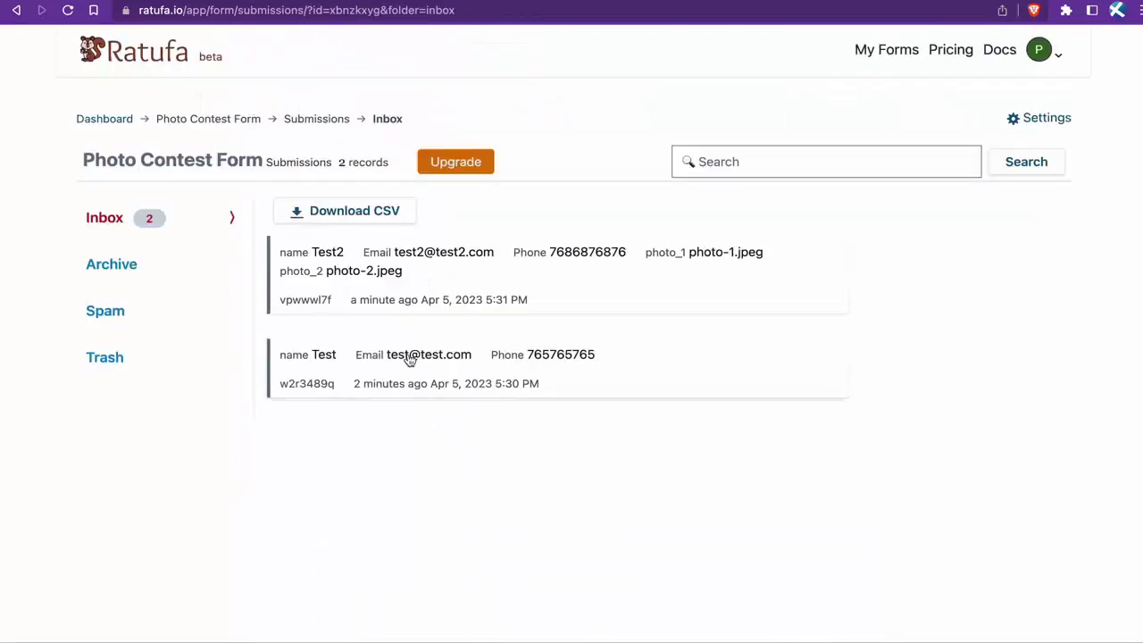
left_click(472, 274)
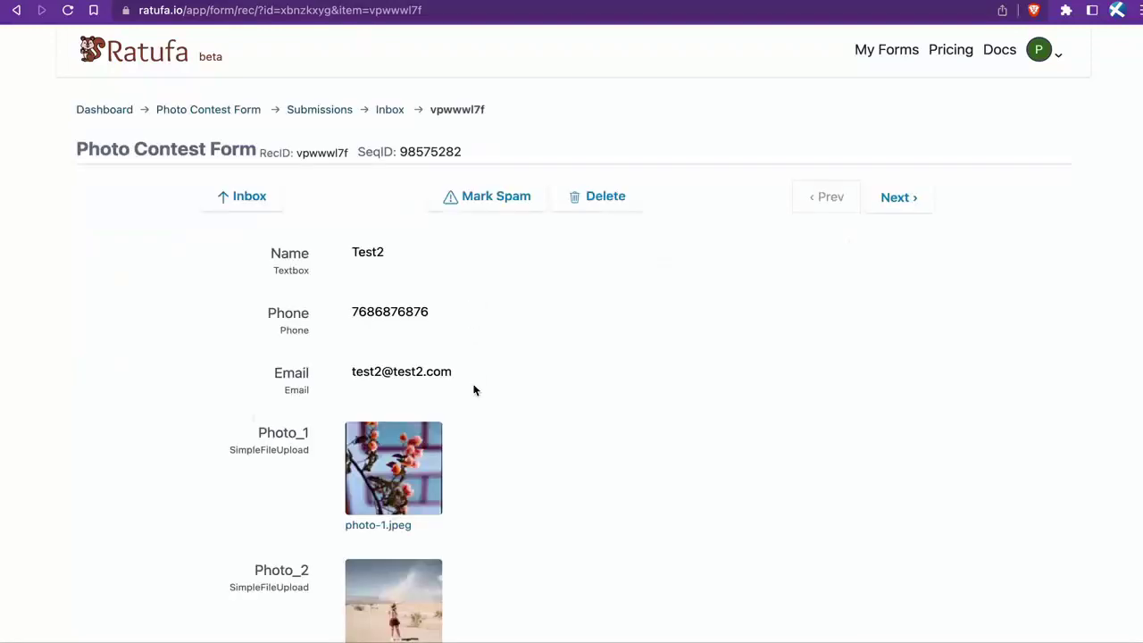
scroll(474, 390, "down", 5)
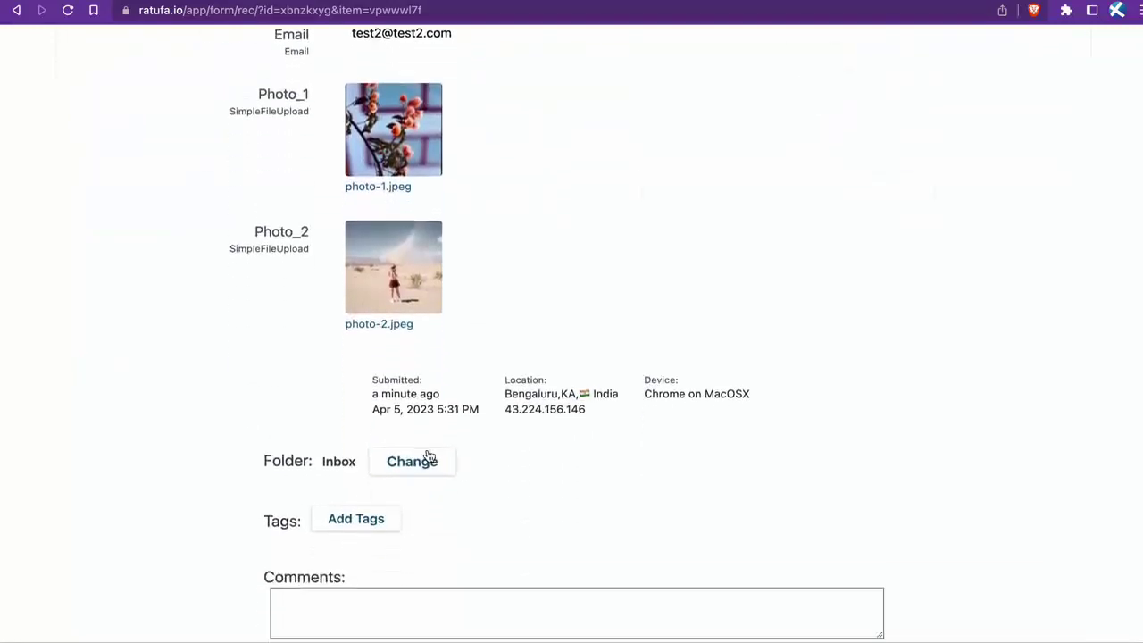
Step: Create a folder named 'Selected', move Test2 into it, and view its one-record list
left_click(378, 469)
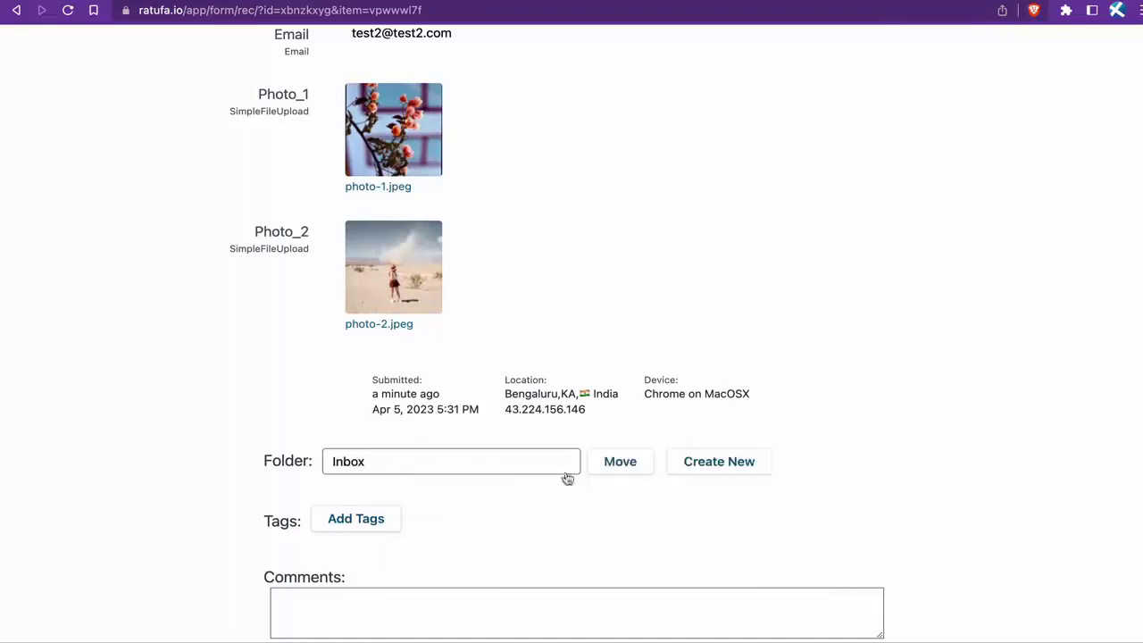
left_click(738, 463)
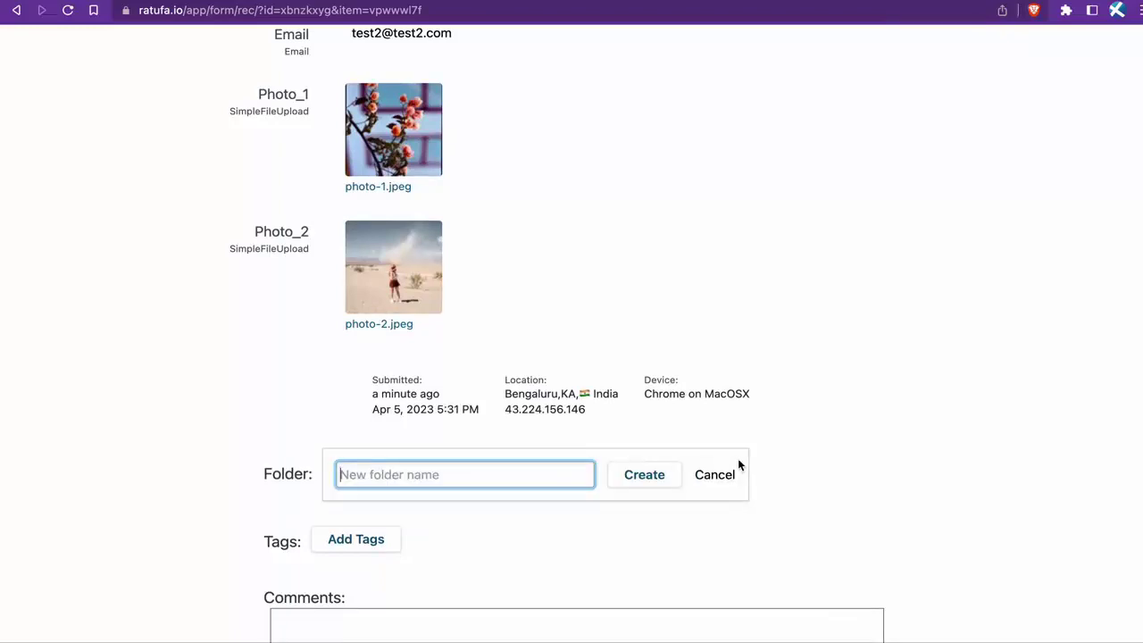
type("Conte")
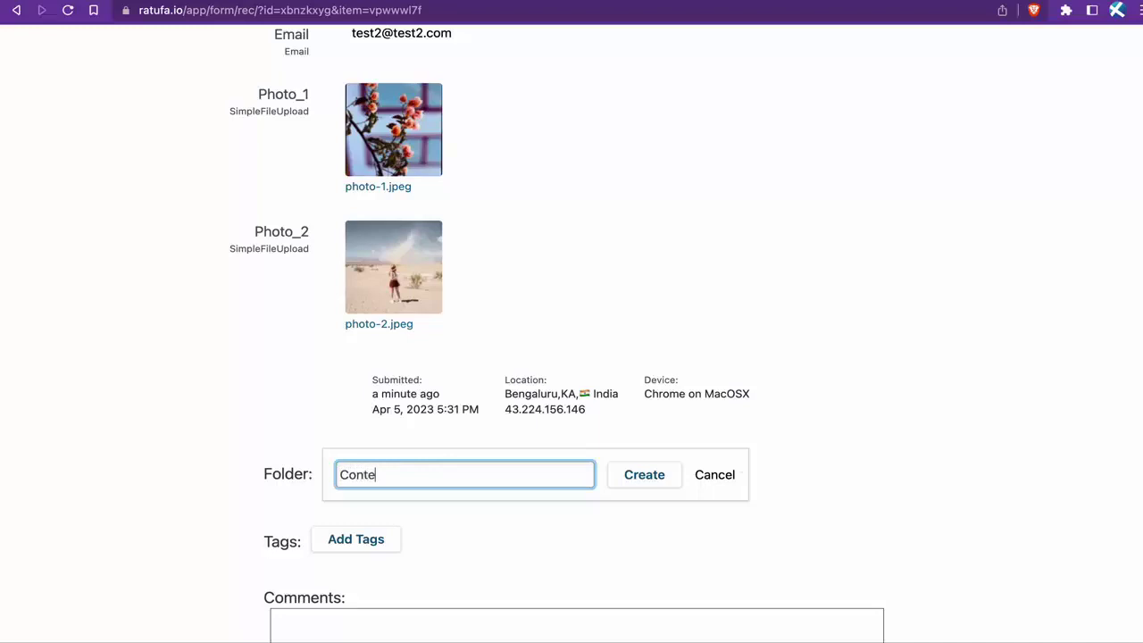
type("st")
key("super+a")
type("S")
left_click(647, 474)
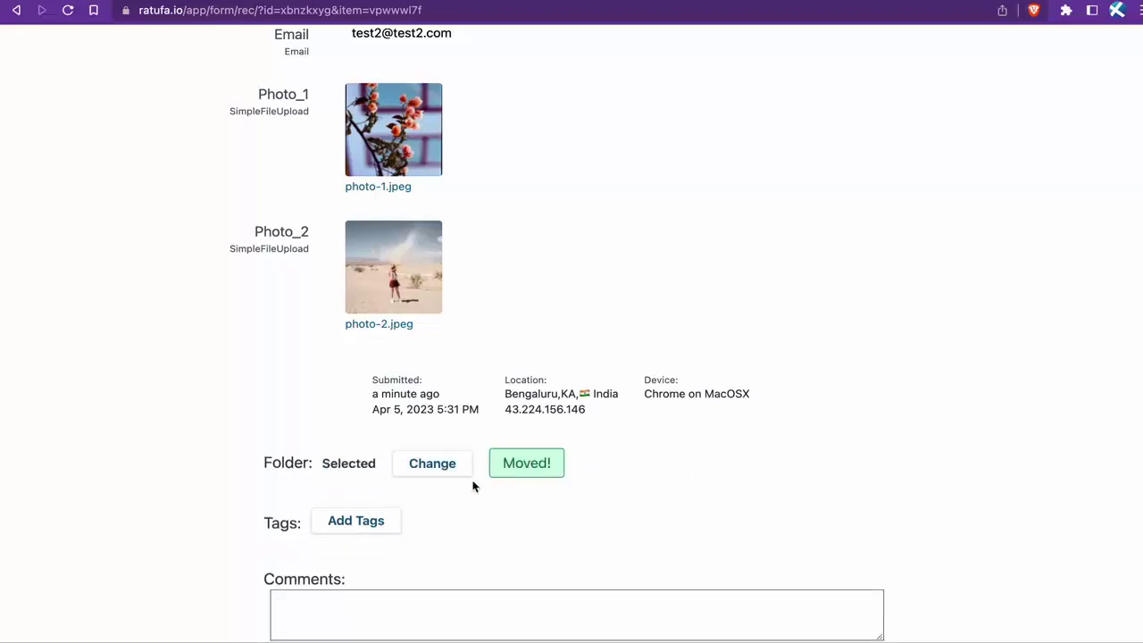
scroll(450, 523, "up", 4)
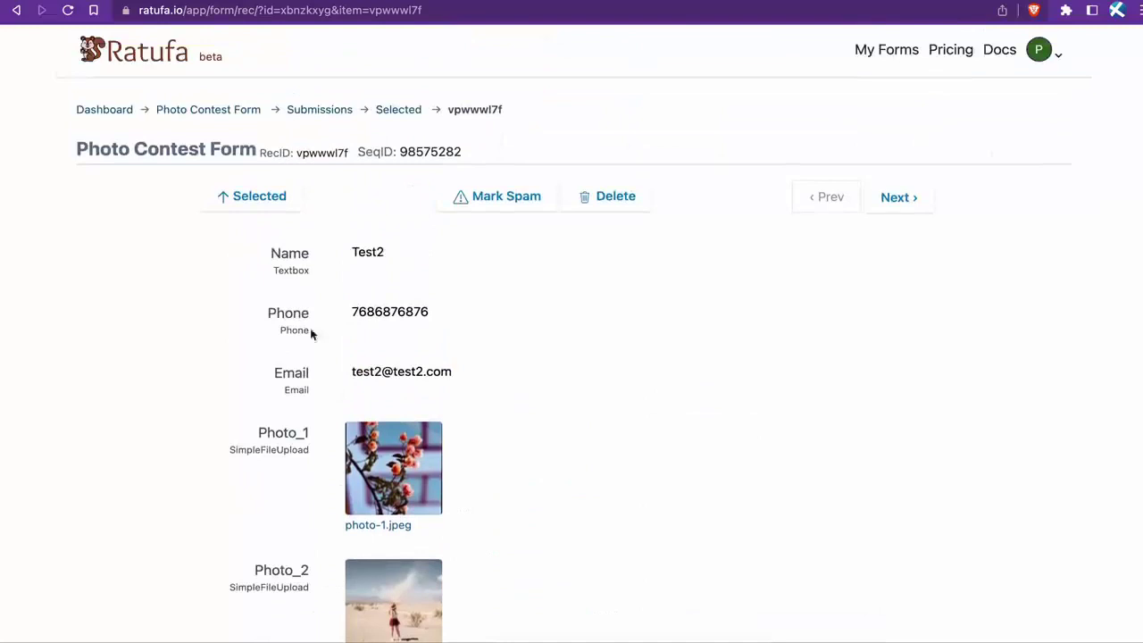
left_click(246, 197)
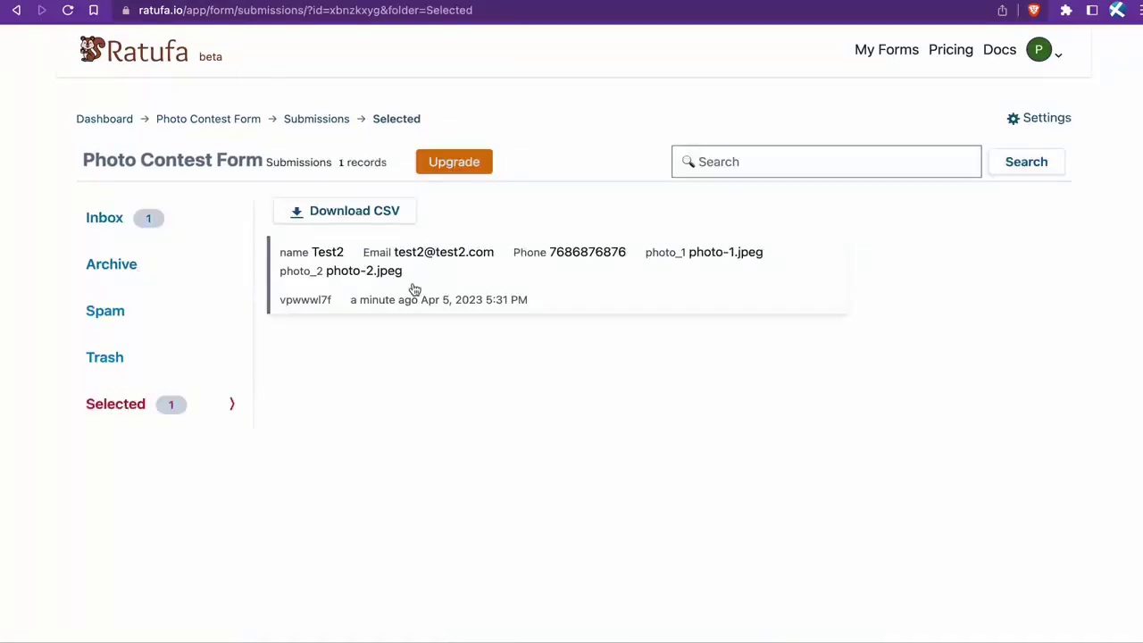
Step: Move the Test submission from the Inbox to Trash and view the Trash folder
left_click(123, 220)
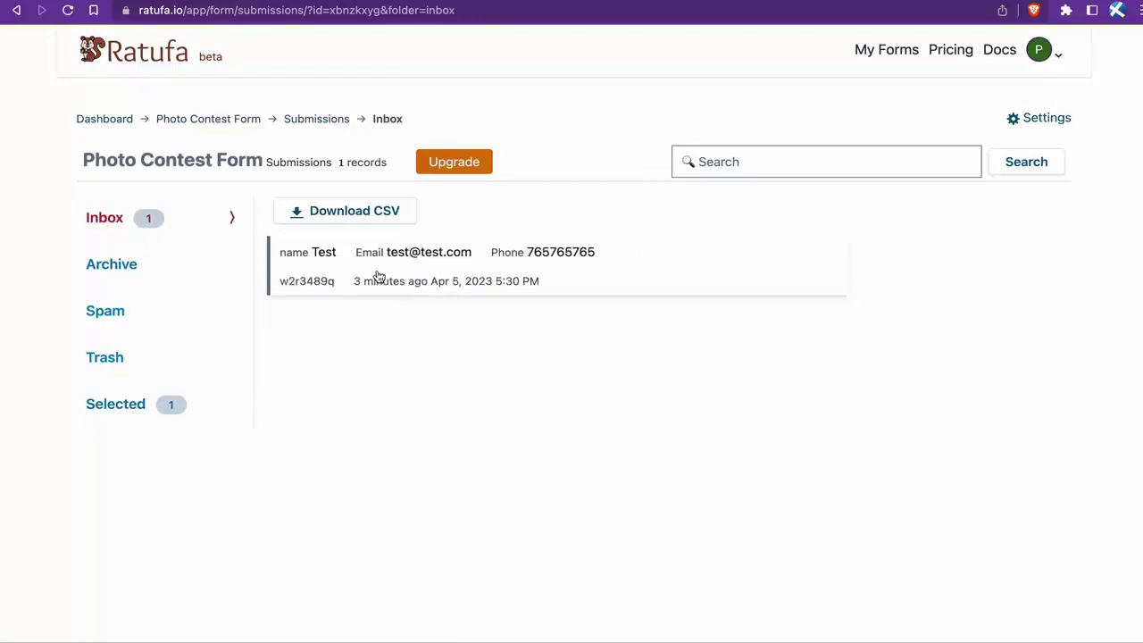
left_click(378, 274)
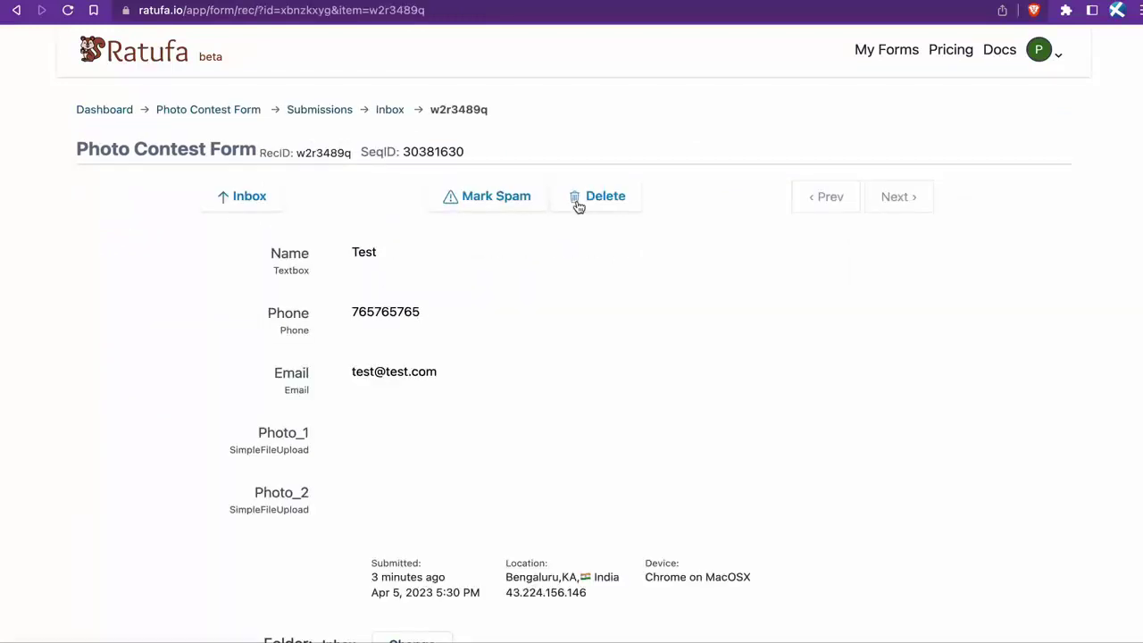
left_click(578, 204)
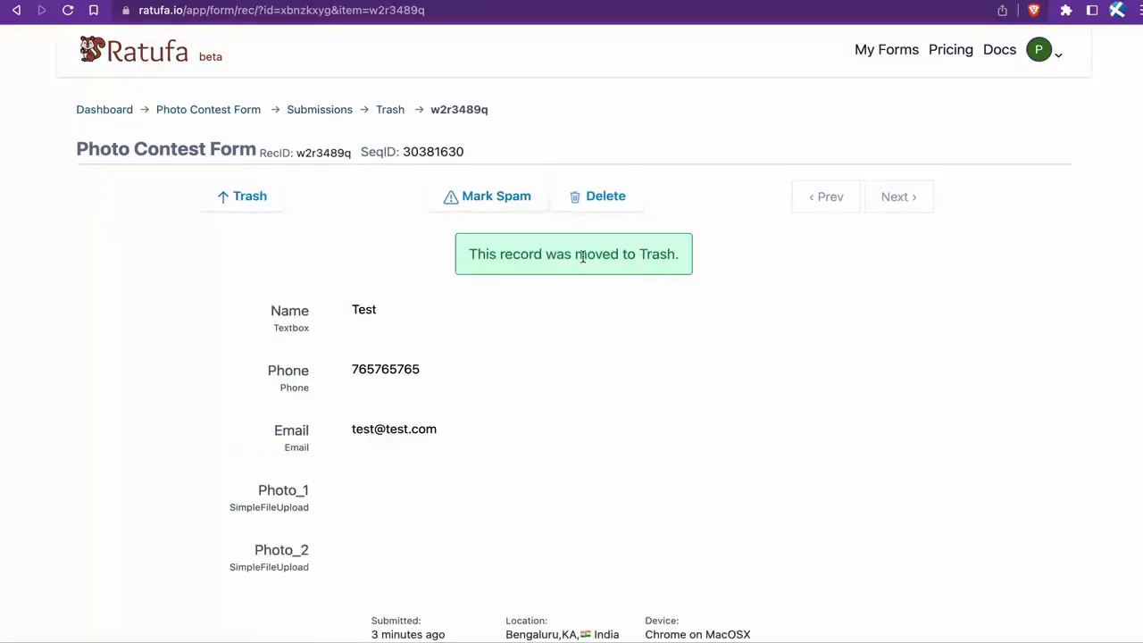
left_click(250, 193)
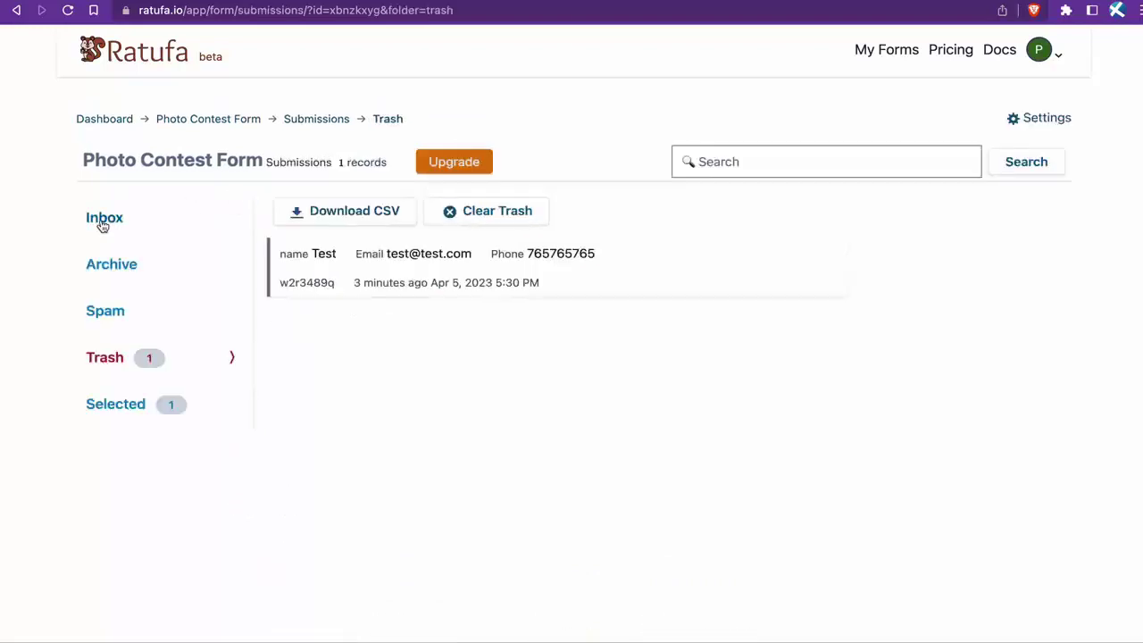
Step: Confirm the Inbox is now empty, then return to the Ratufa homepage
left_click(103, 221)
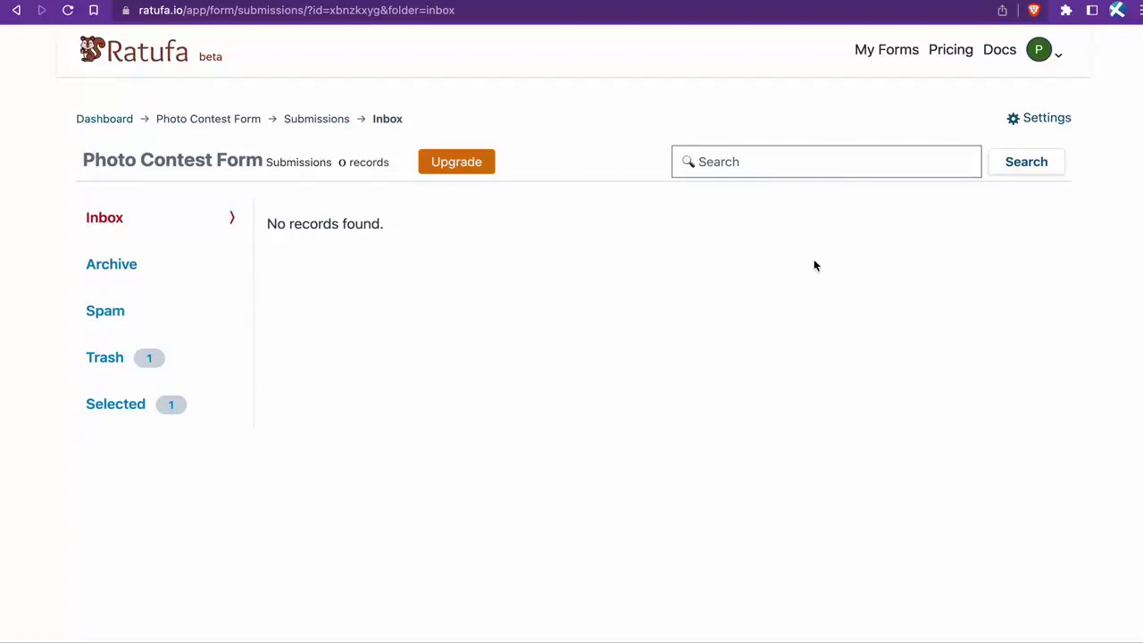
mouse_move(434, 4)
left_click(150, 65)
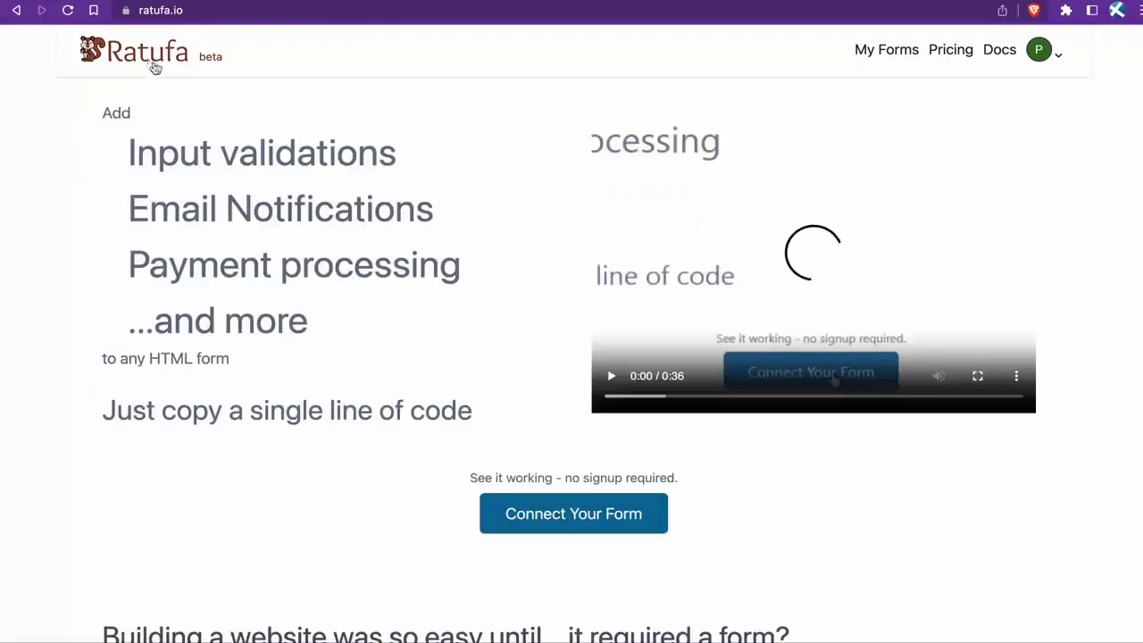